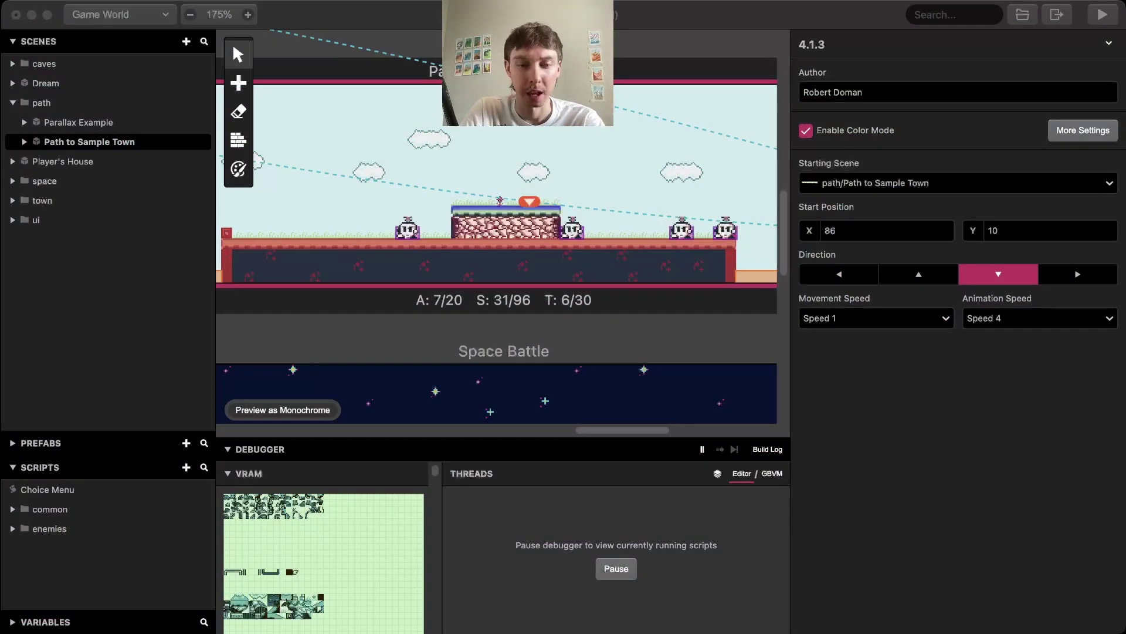
# Move the turnip enemy nearest the pit in the Path to Sample Town scene slightly left to X 103, Y 13
pyautogui.scroll(1, 496, 226)
pyautogui.hscroll(-5, 496, 226)
pyautogui.hscroll(10, 497, 234)
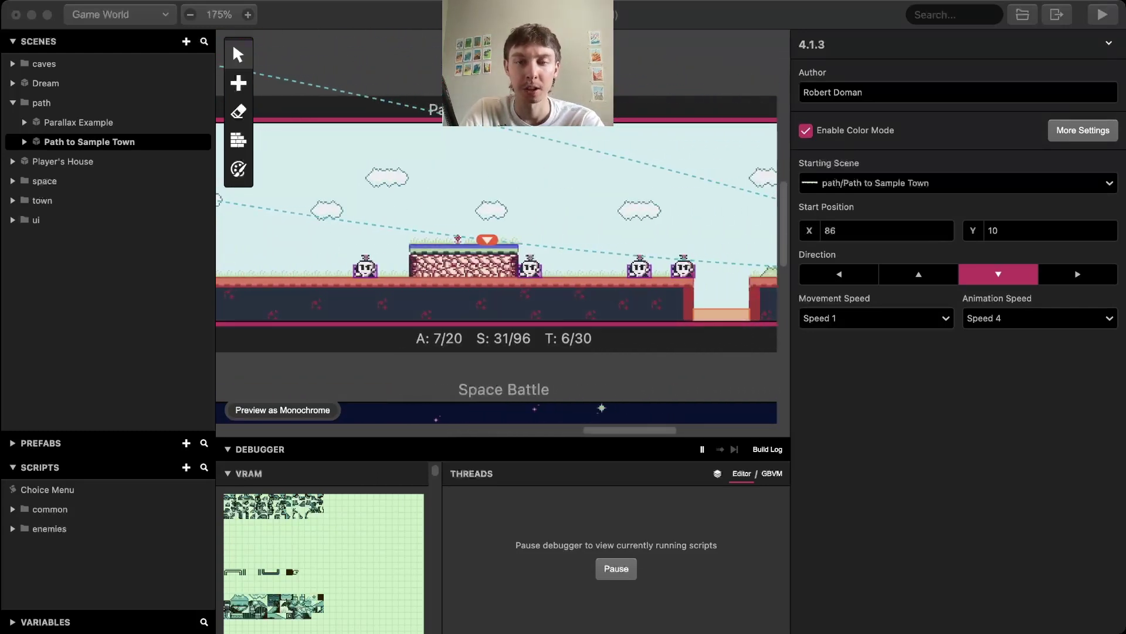
pyautogui.hscroll(4, 496, 234)
pyautogui.press('super+Tab')
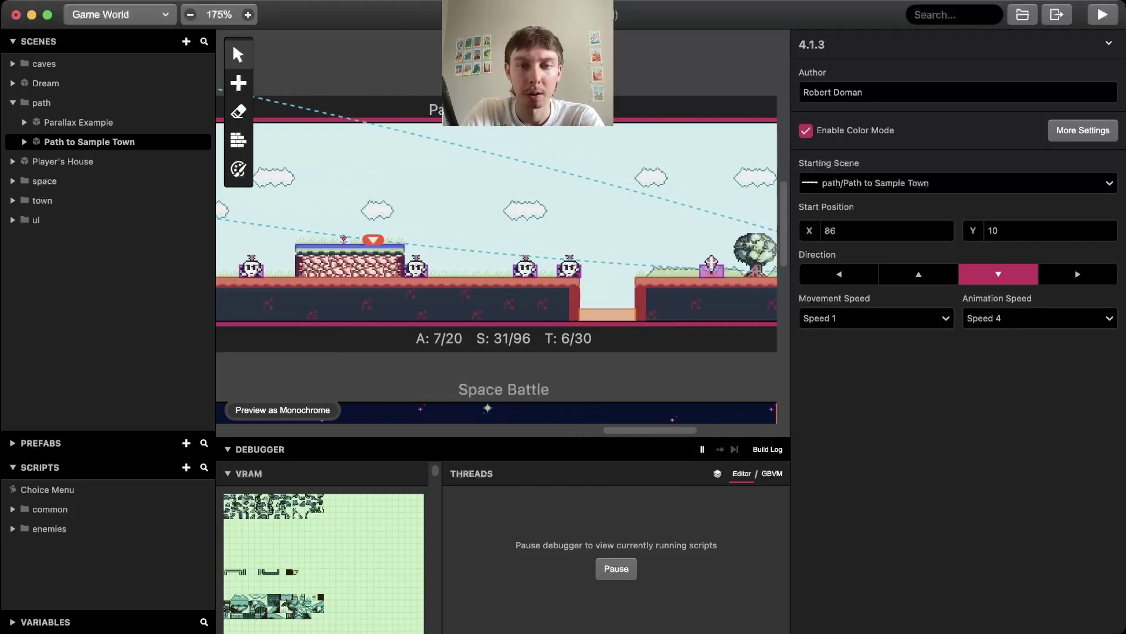
pyautogui.click(560, 269)
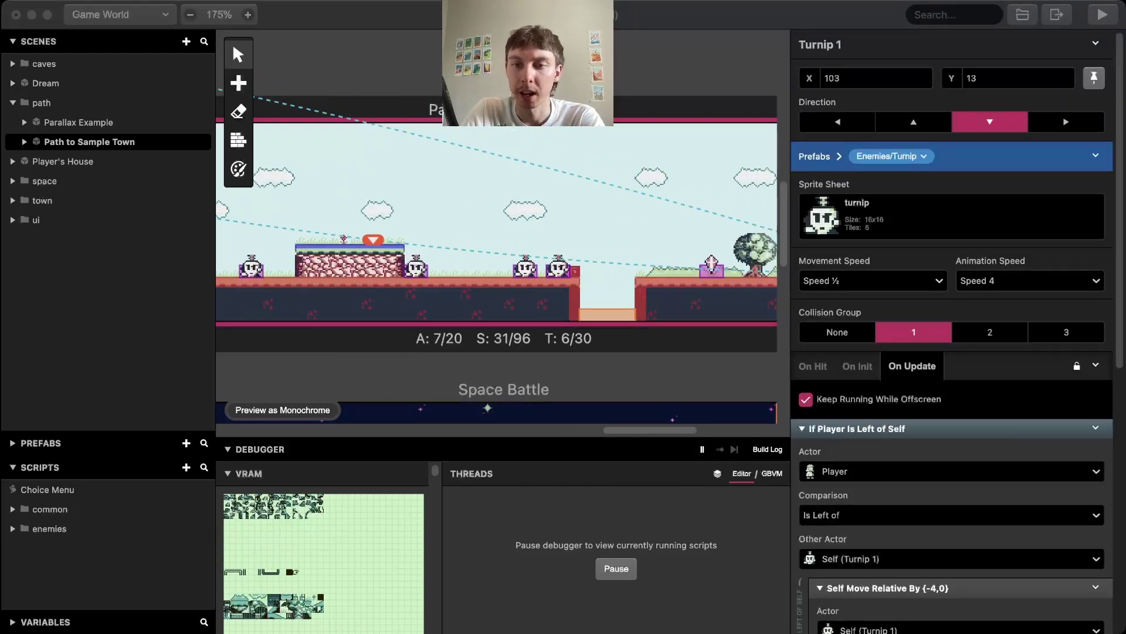
# Review the turnip's On Update script from the player-position condition through both relative moves to the wait event, and collapse the condition
pyautogui.scroll(-5, 958, 331)
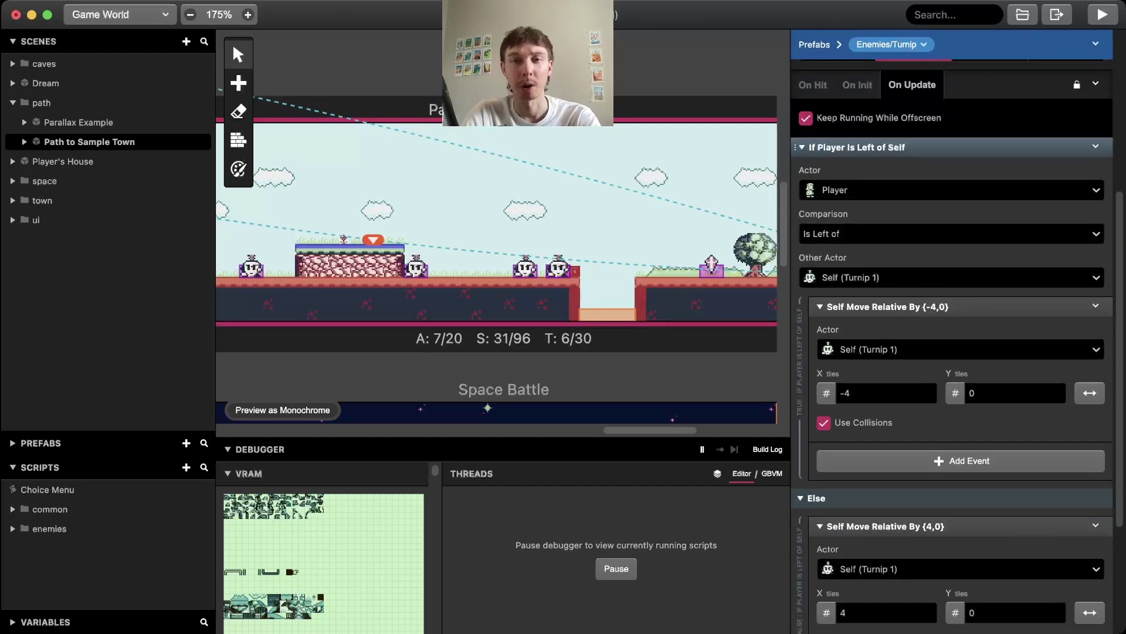
pyautogui.scroll(-1, 951, 346)
pyautogui.scroll(2, 951, 346)
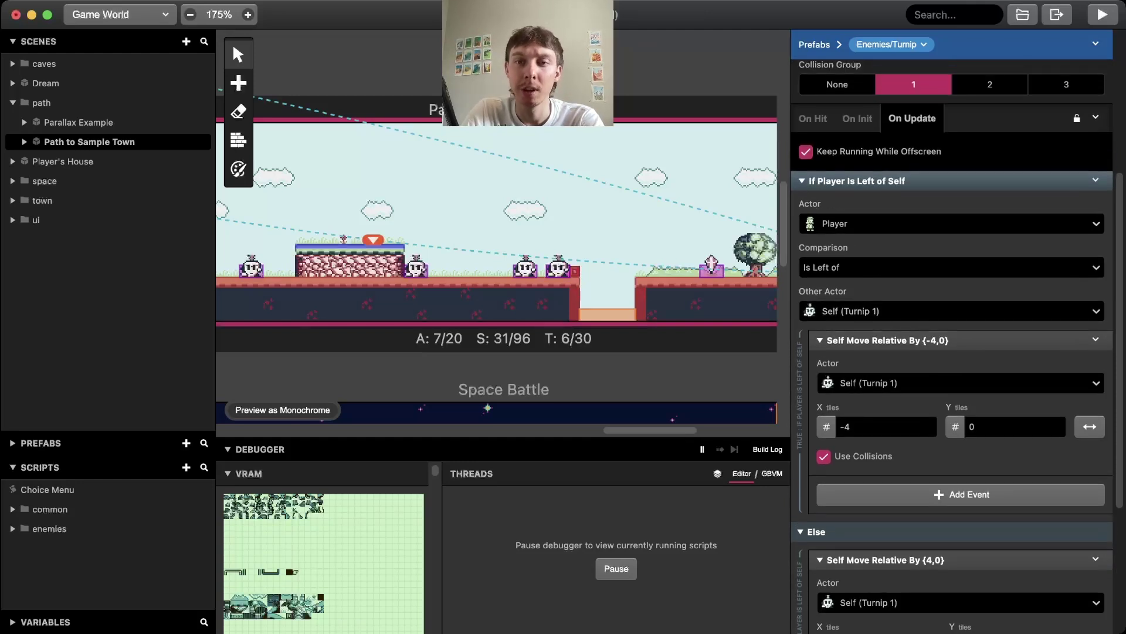
pyautogui.scroll(7, 958, 347)
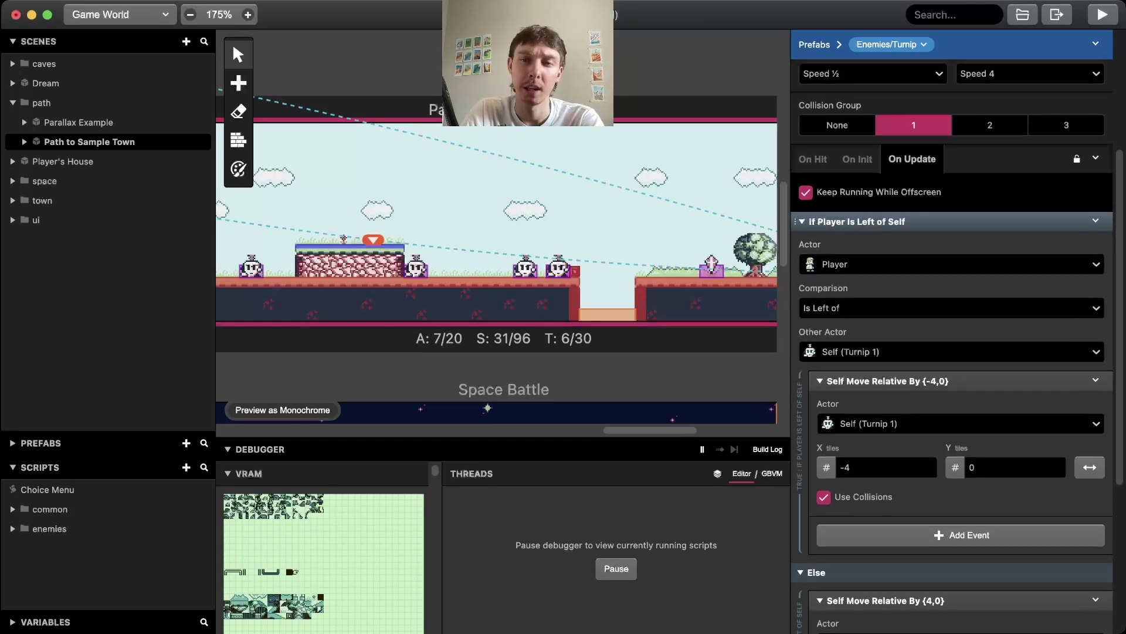
pyautogui.click(857, 428)
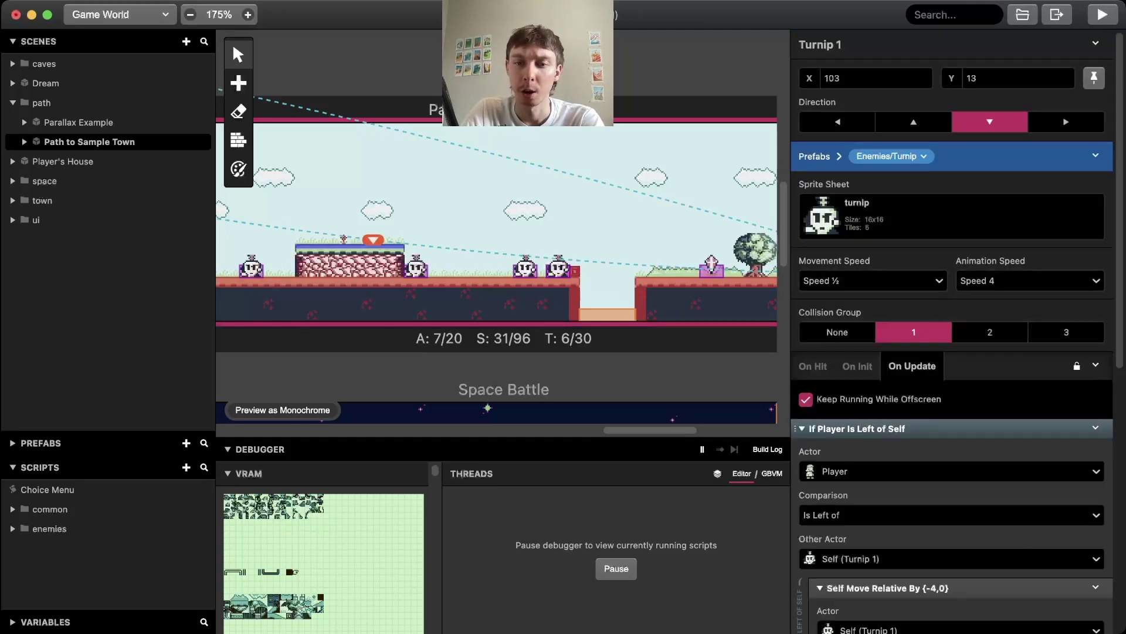
pyautogui.scroll(-5, 957, 331)
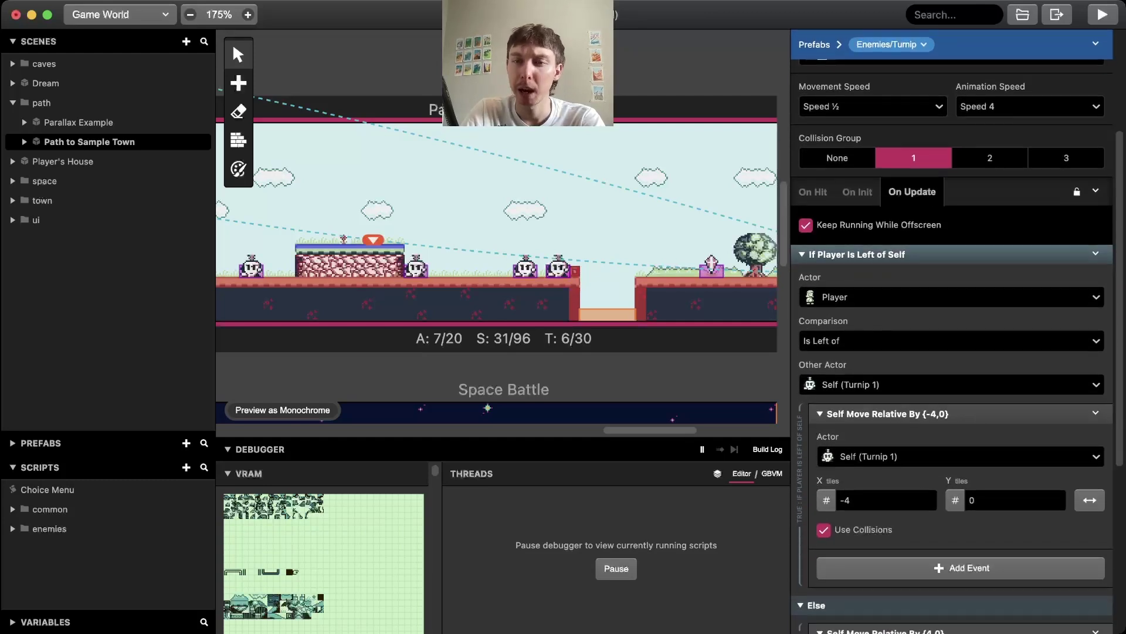
pyautogui.scroll(-1, 952, 346)
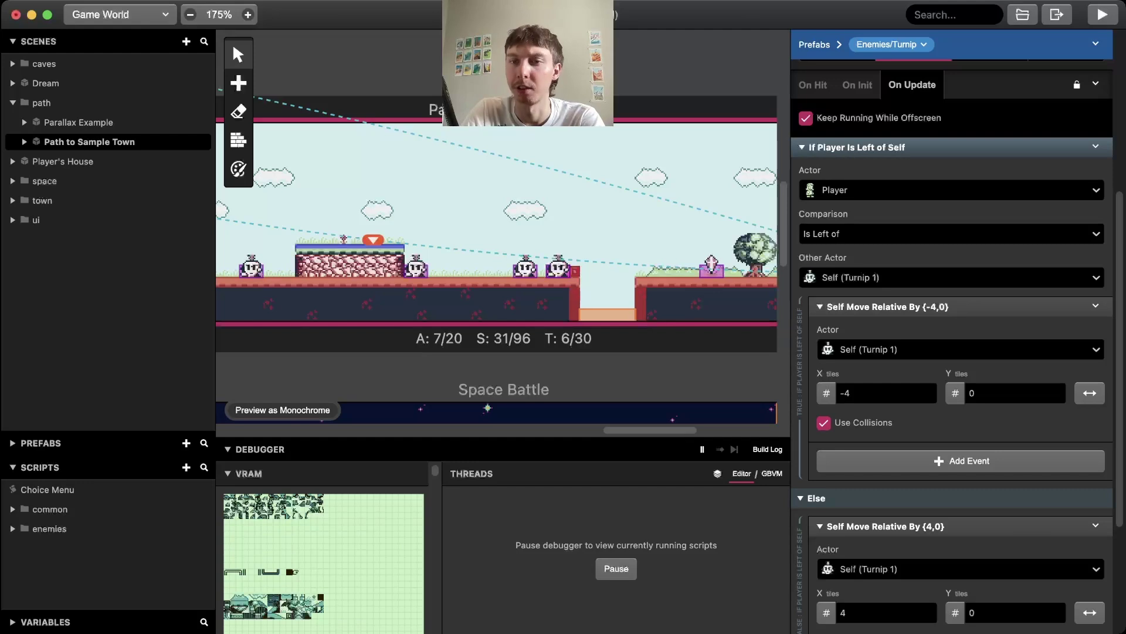
pyautogui.scroll(-2, 958, 346)
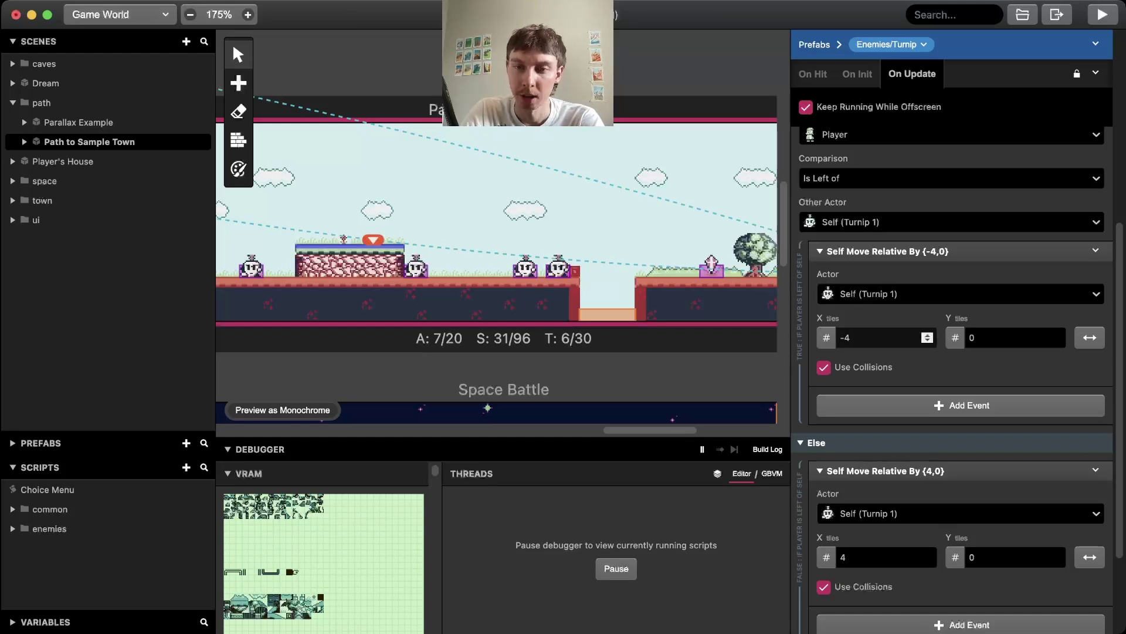
pyautogui.scroll(-4, 880, 337)
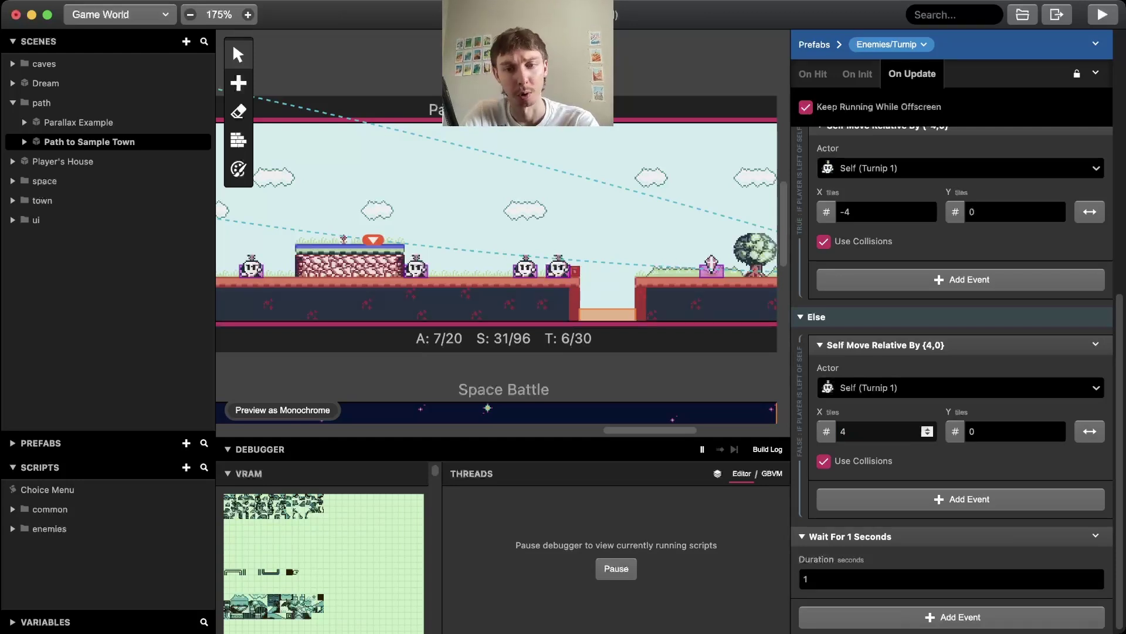
pyautogui.scroll(-1, 885, 431)
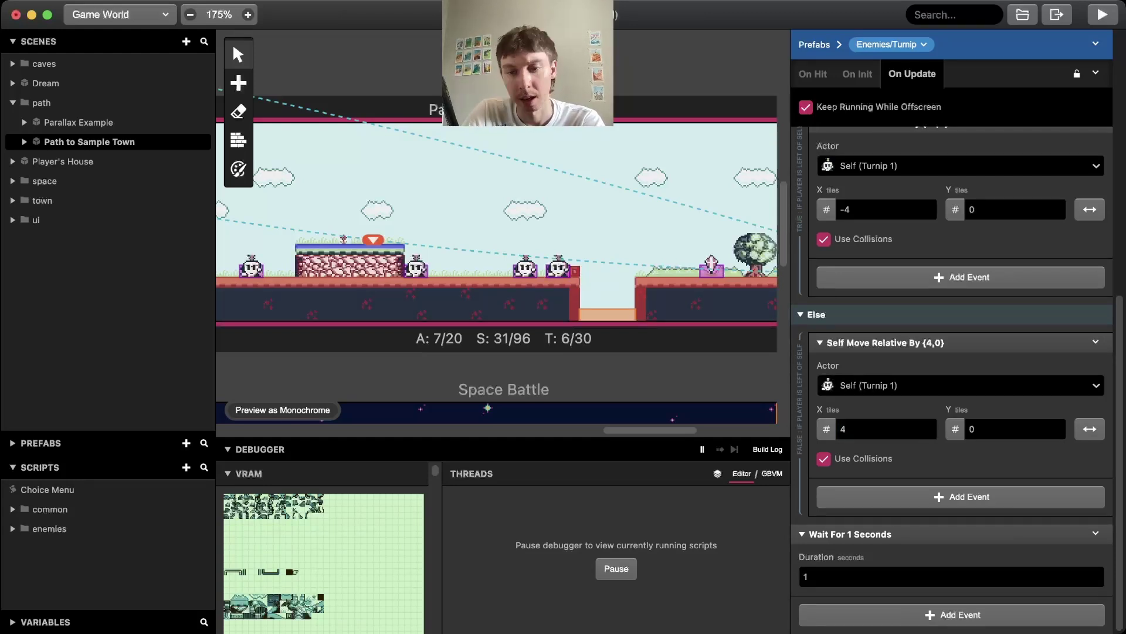
pyautogui.scroll(8, 952, 331)
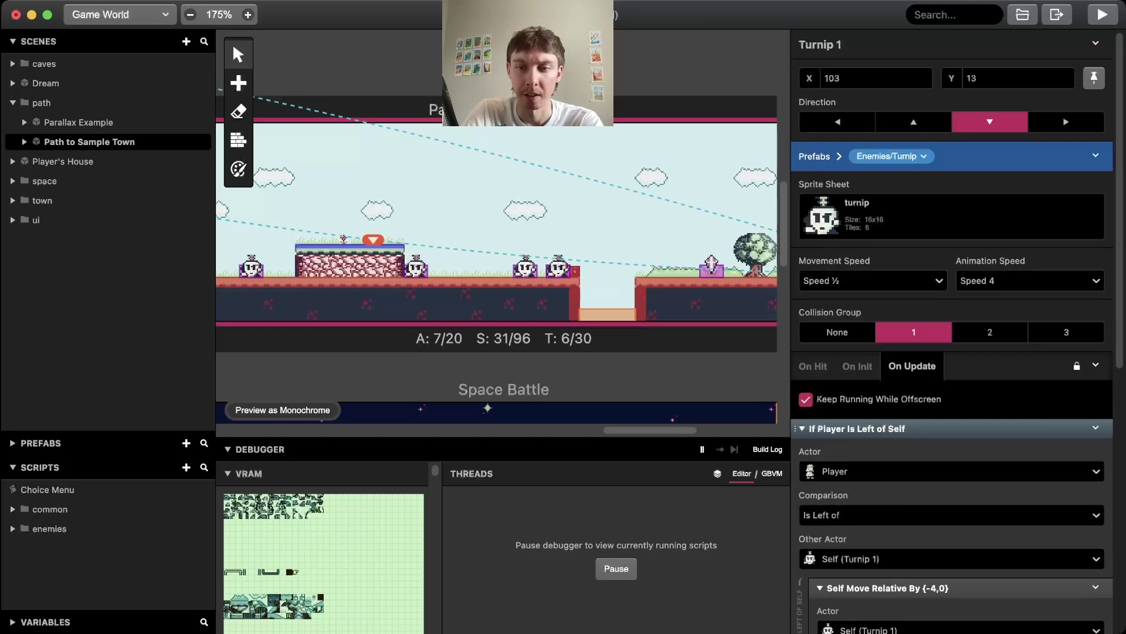
pyautogui.click(857, 428)
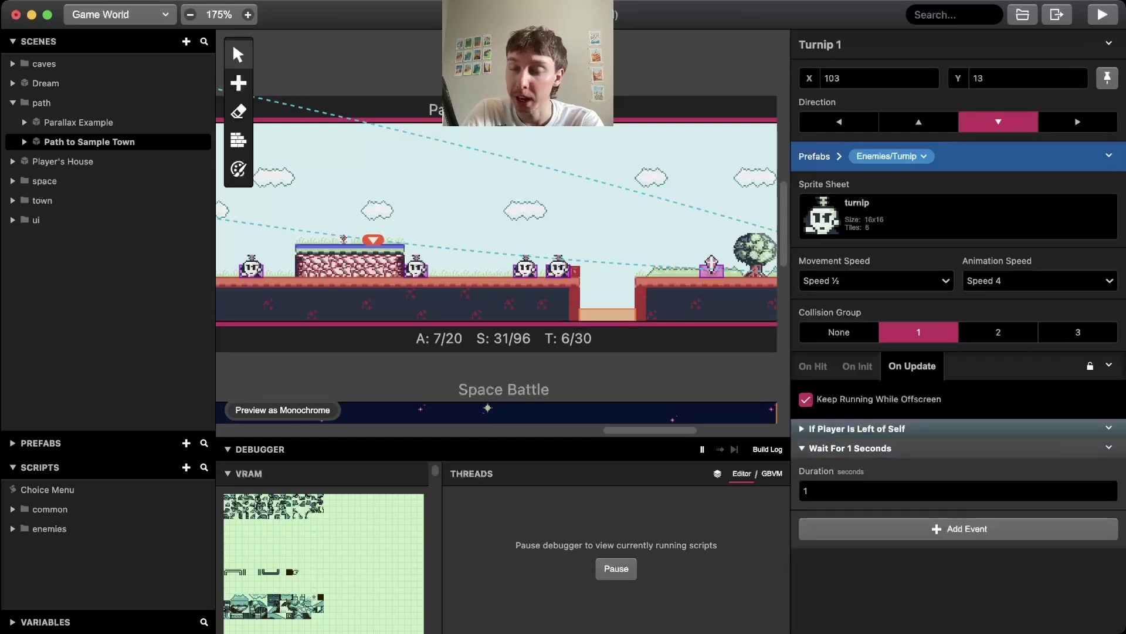
# Run the game and move and jump the character back and forth over the platform to test how the turnips follow
pyautogui.click(1103, 15)
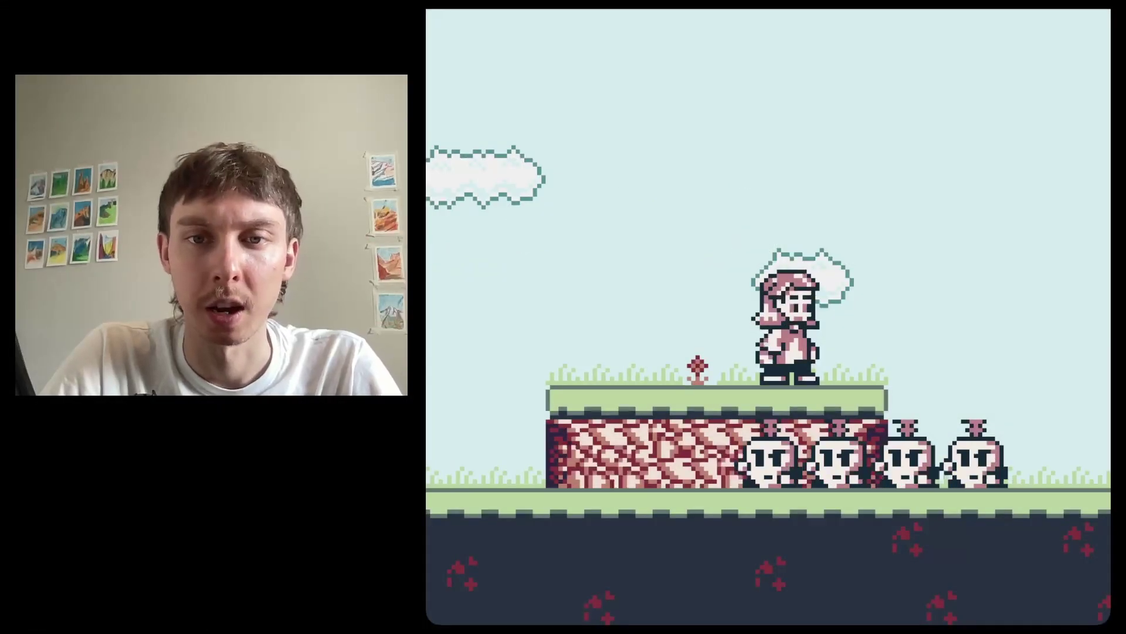
pyautogui.press('Left')
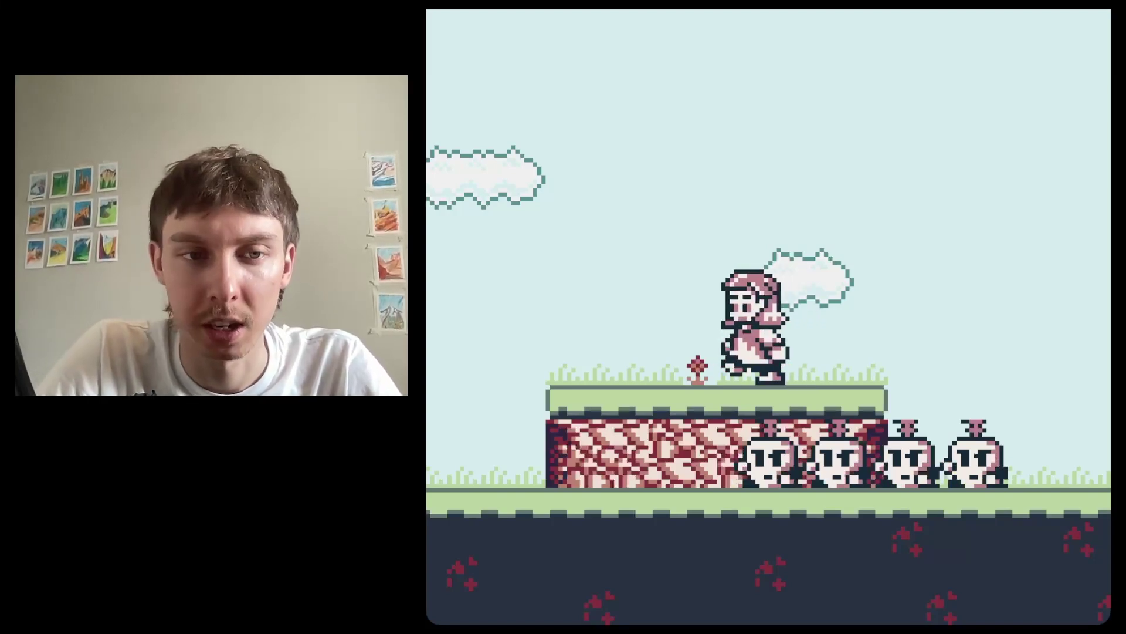
pyautogui.press('z')
pyautogui.press('z')
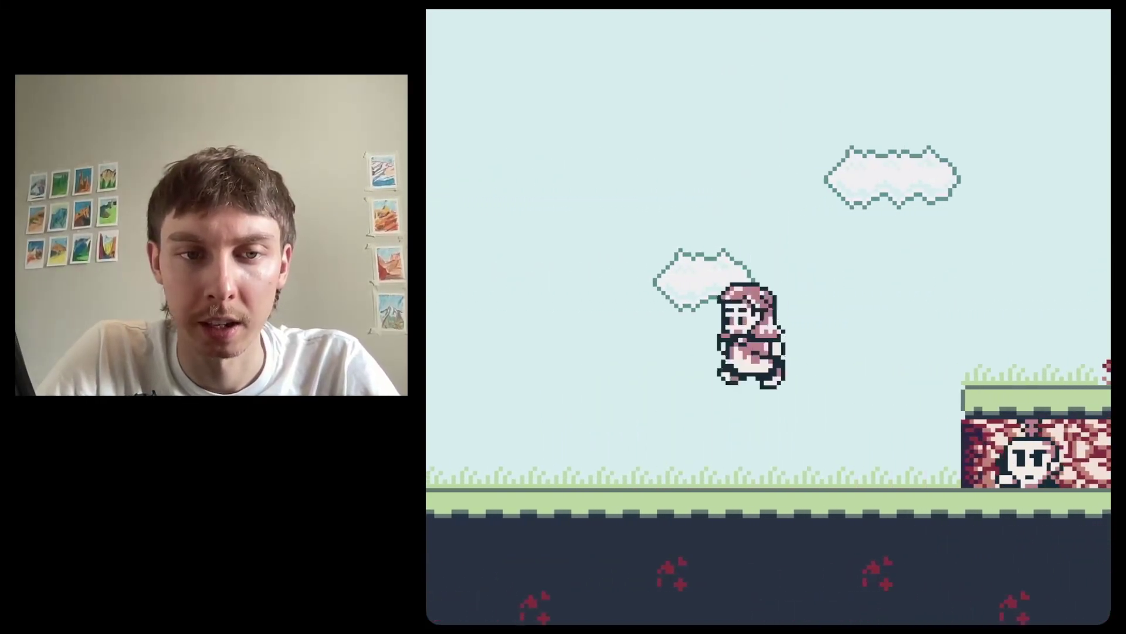
pyautogui.press('Right')
pyautogui.press('z')
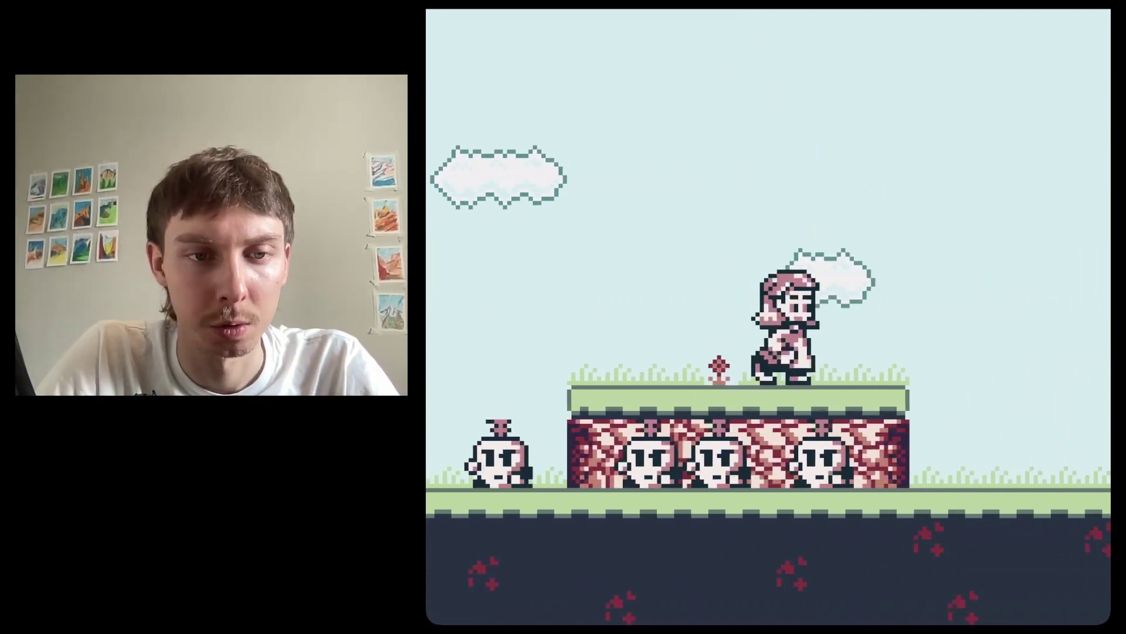
pyautogui.press('Right')
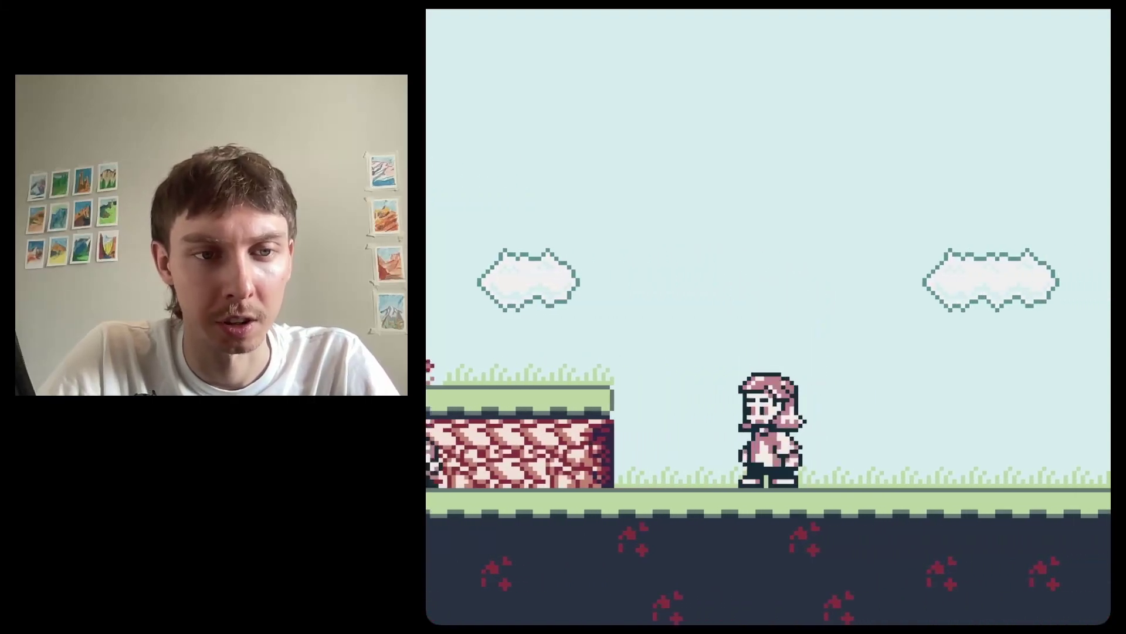
pyautogui.press('Right')
pyautogui.press('Left')
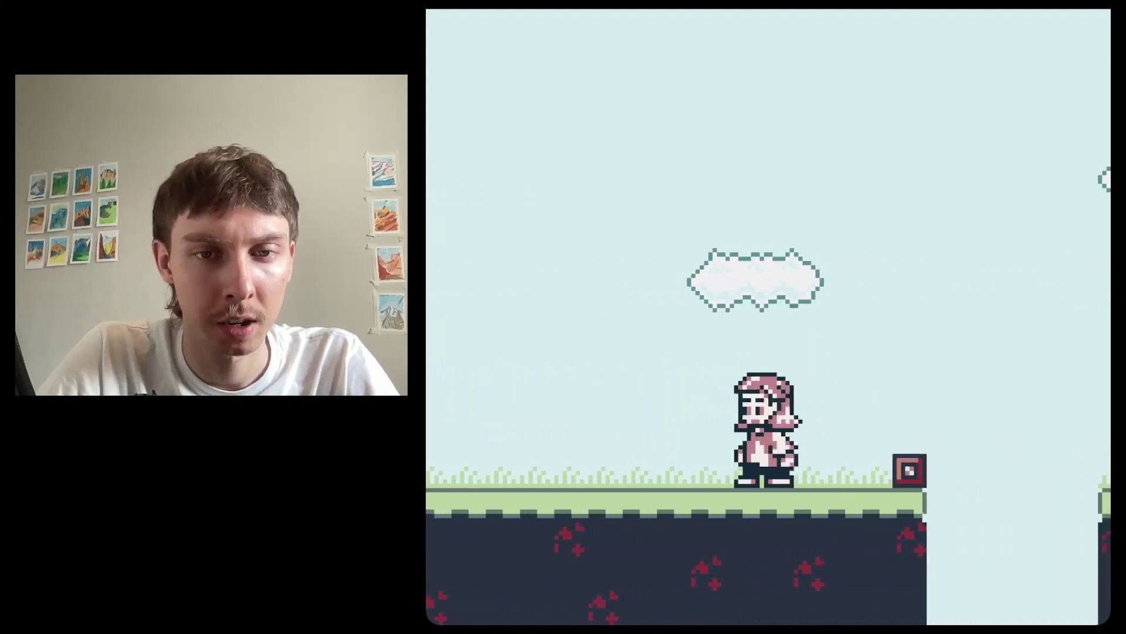
pyautogui.press('Left')
pyautogui.press('z')
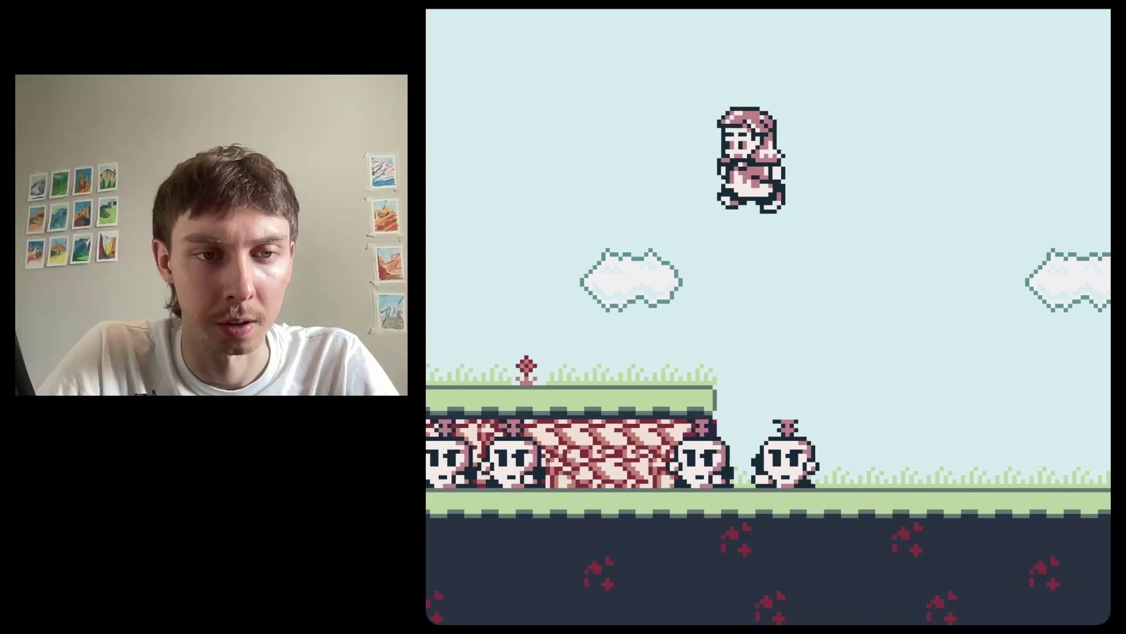
pyautogui.press('Right')
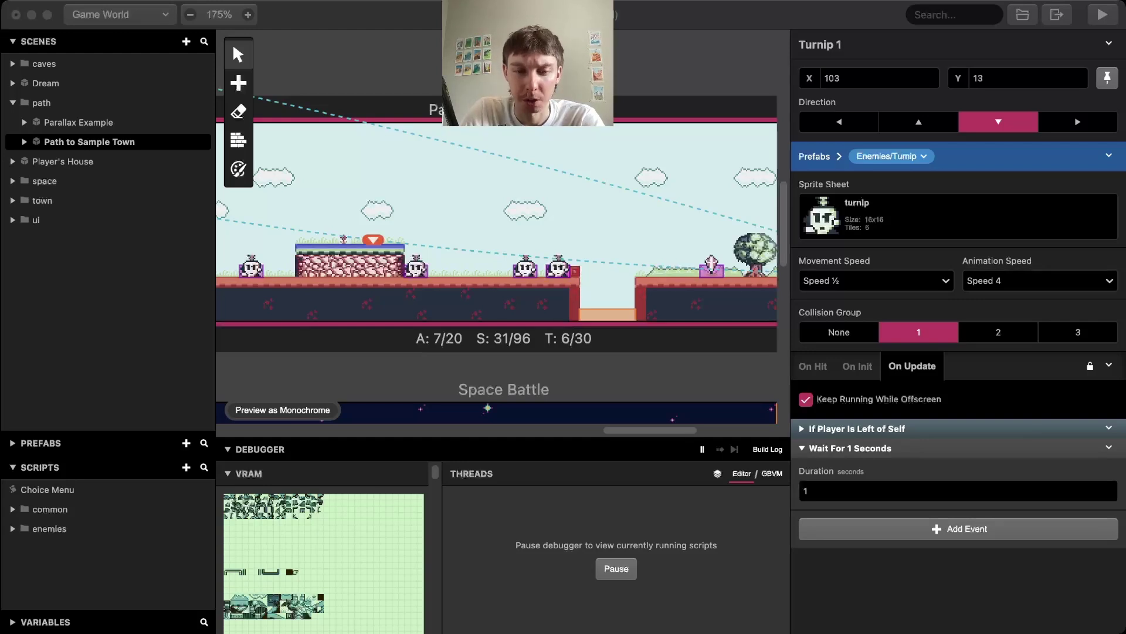
# Return to the scene editor and paste three copies of the turnip along the ground between the platform and the pit
pyautogui.press('super+Tab')
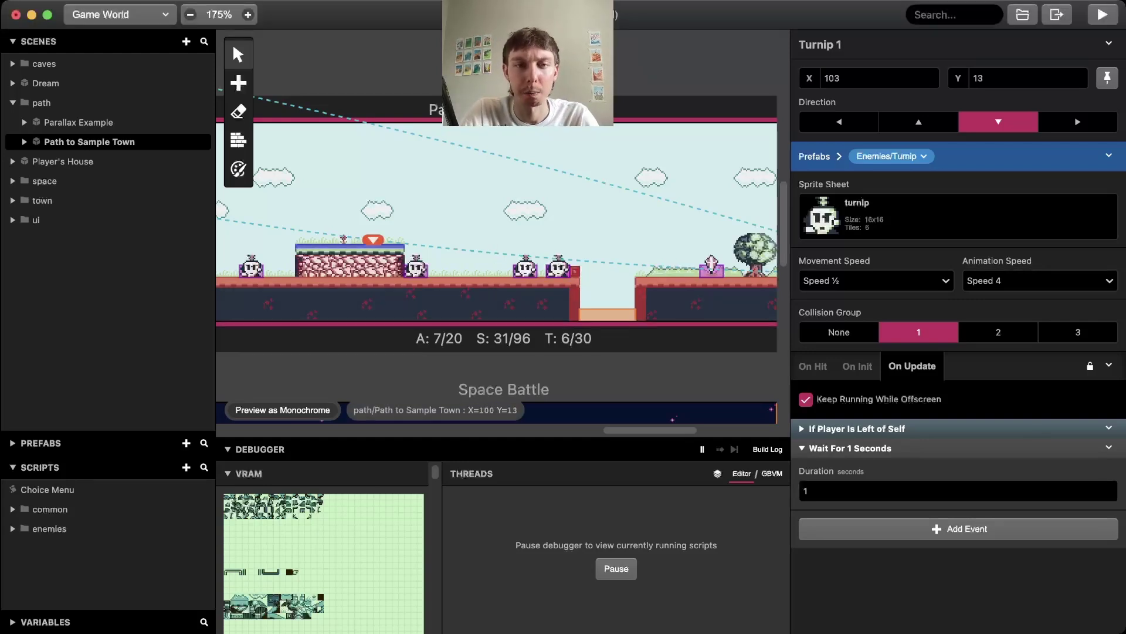
pyautogui.press('super+v')
pyautogui.click(496, 270)
pyautogui.press('super+v')
pyautogui.click(463, 269)
pyautogui.press('super+v')
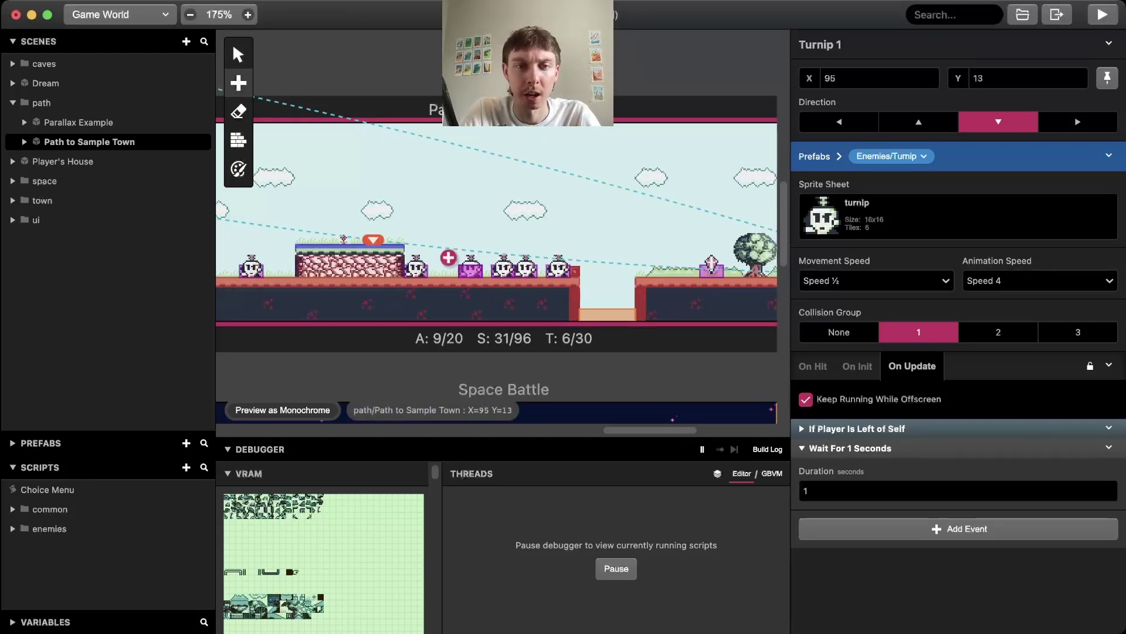
pyautogui.click(432, 270)
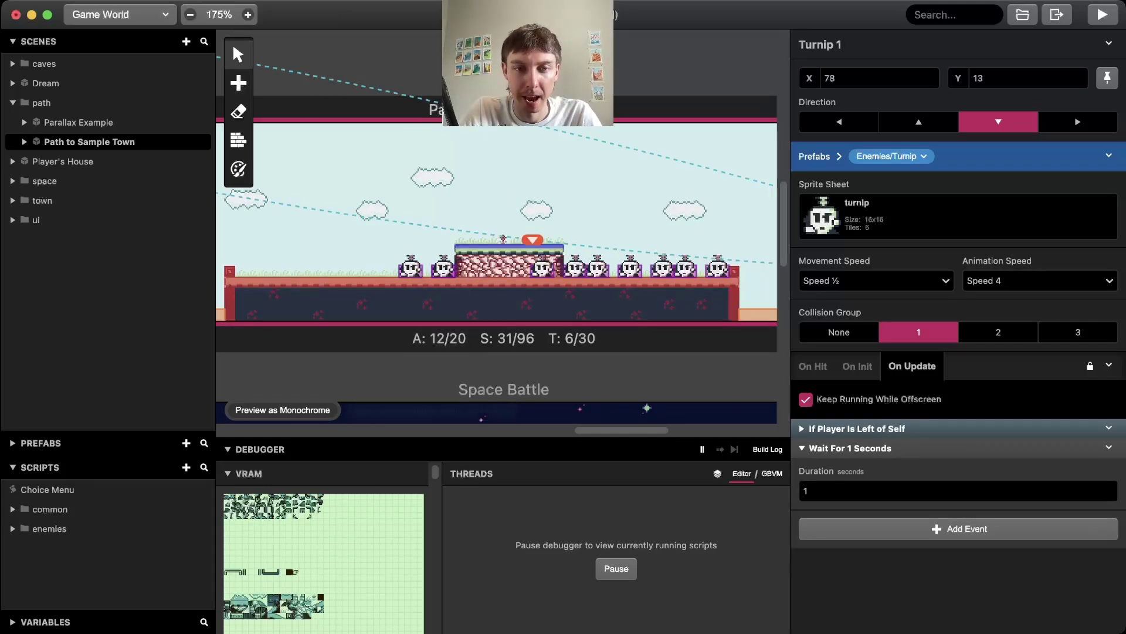
# Paste seven more turnip copies, one in front of the brick platform and six along the ground to its left
pyautogui.press('super+v')
pyautogui.click(371, 270)
pyautogui.press('super+v')
pyautogui.click(328, 269)
pyautogui.press('super+v')
pyautogui.click(273, 270)
pyautogui.press('super+v')
pyautogui.click(241, 270)
pyautogui.press('super+v')
pyautogui.click(295, 270)
pyautogui.hscroll(-1, 370, 249)
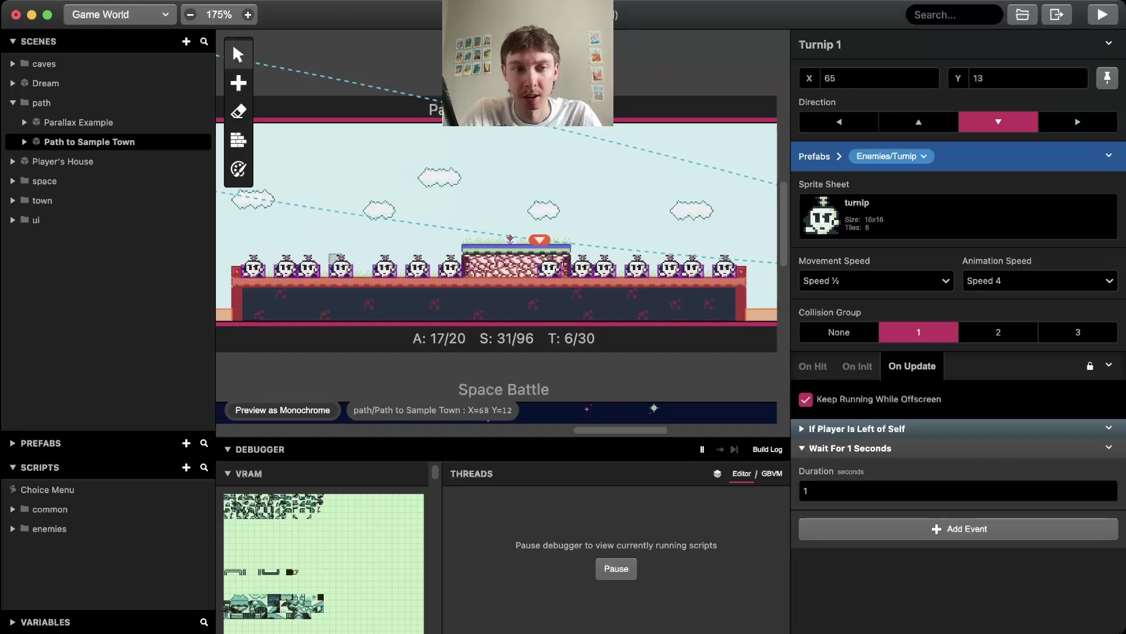
# Paste two more copies of the turnip side by side in front of the brick platform
pyautogui.press('super+v')
pyautogui.click(478, 269)
pyautogui.press('super+v')
pyautogui.click(511, 270)
# Shift a turnip left of the platform to X 73, Y 13 and paste another copy beside it at X 71, Y 13
pyautogui.hscroll(-1, 525, 205)
pyautogui.click(395, 270)
pyautogui.moveTo(396, 269); pyautogui.dragTo(406, 269)
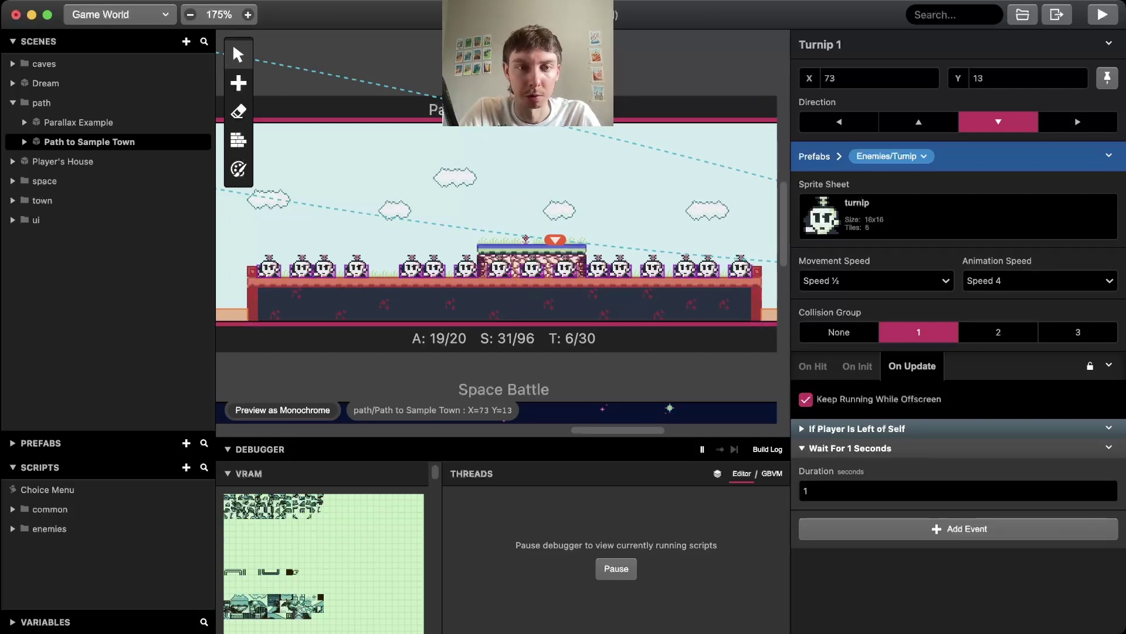
pyautogui.press('super+v')
pyautogui.click(384, 270)
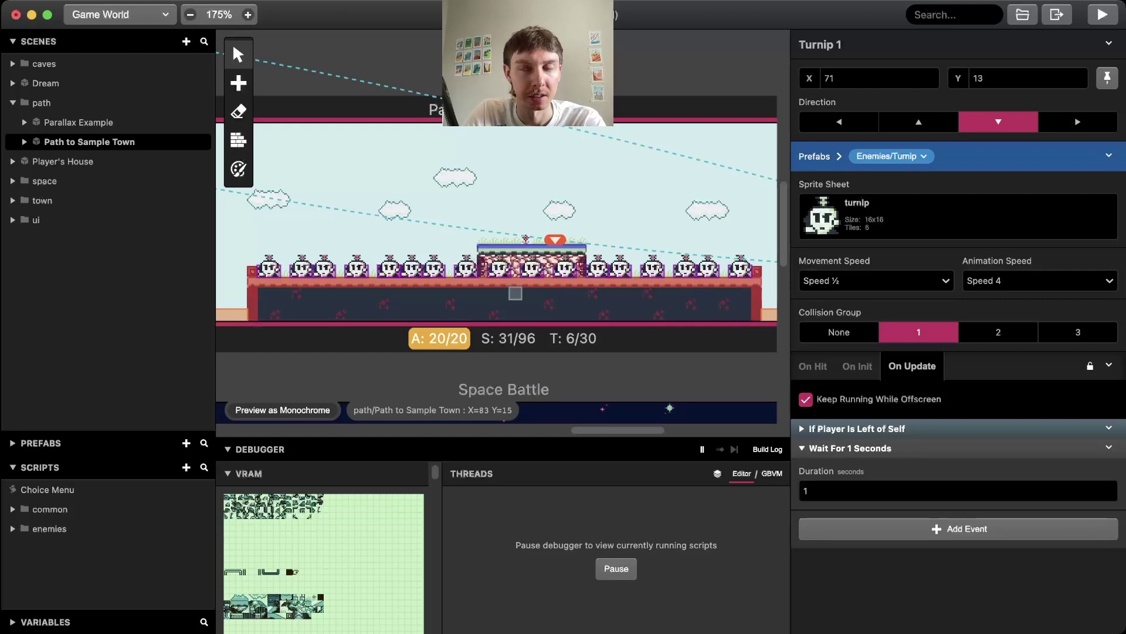
pyautogui.hscroll(1, 526, 238)
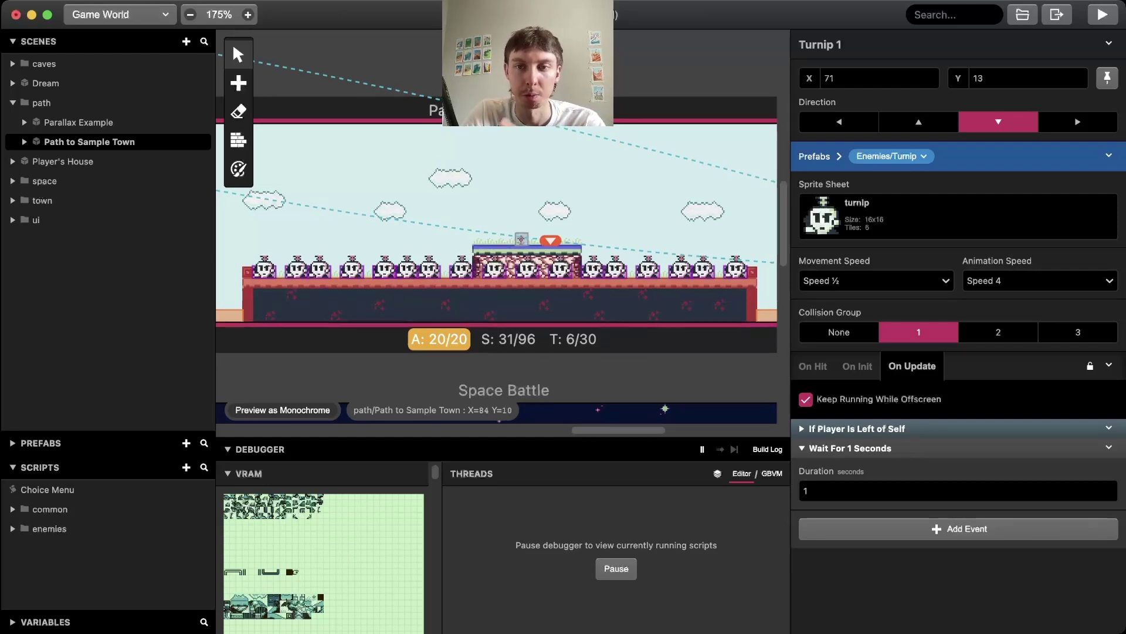
pyautogui.hscroll(1, 469, 246)
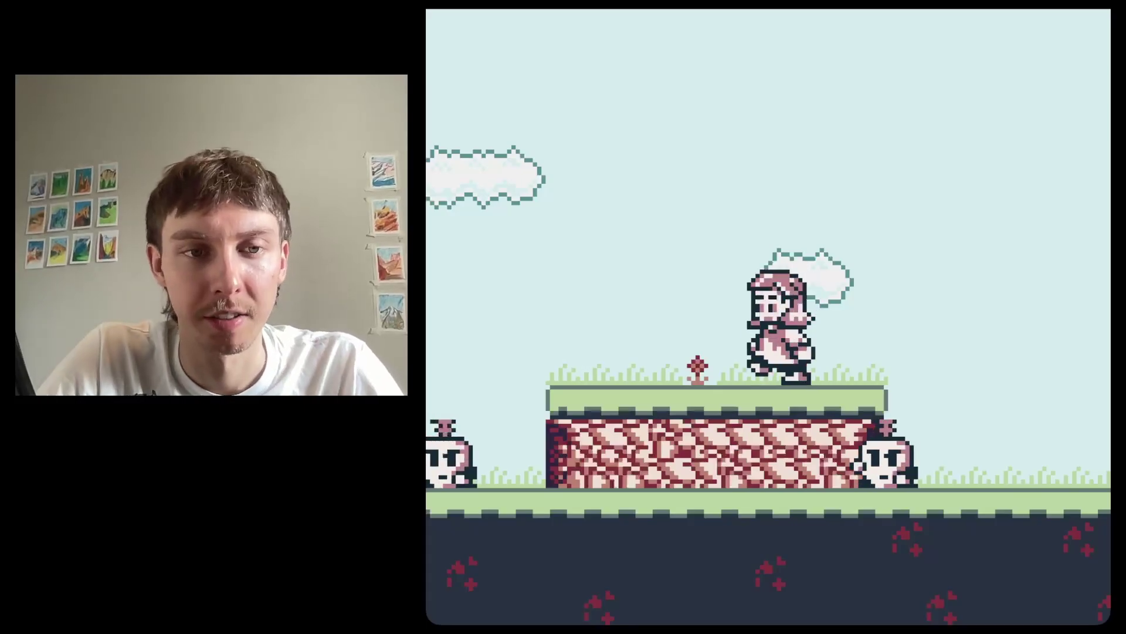
# Playtest the scene by moving the character around the platform and down to the ground on its left, watching how the turnips follow
pyautogui.press('Left')
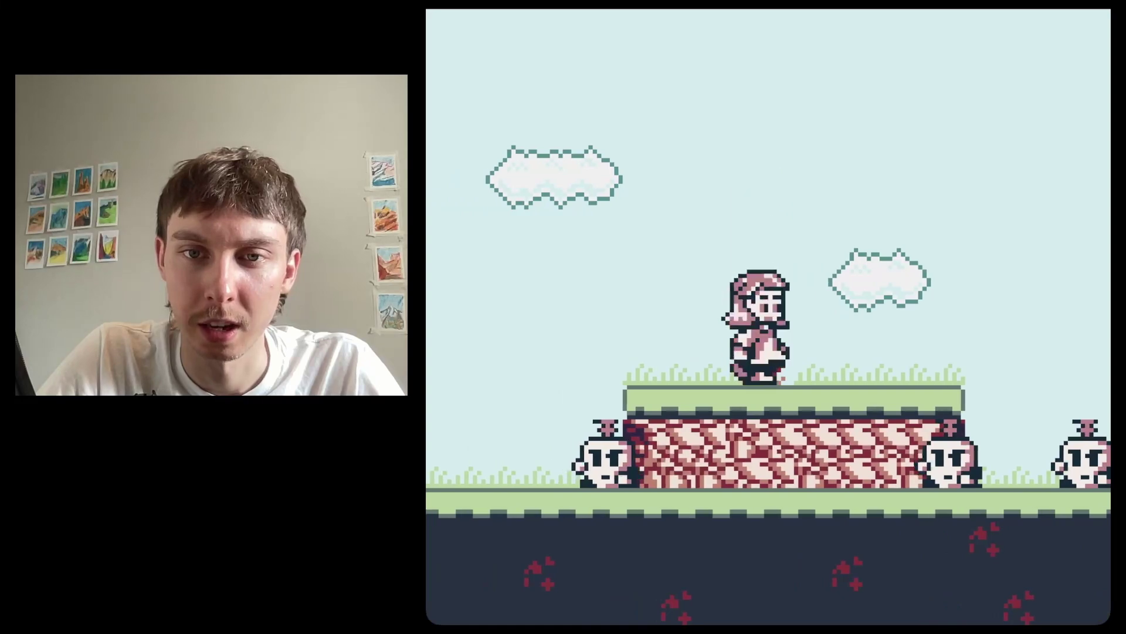
pyautogui.press('z')
pyautogui.press('Right')
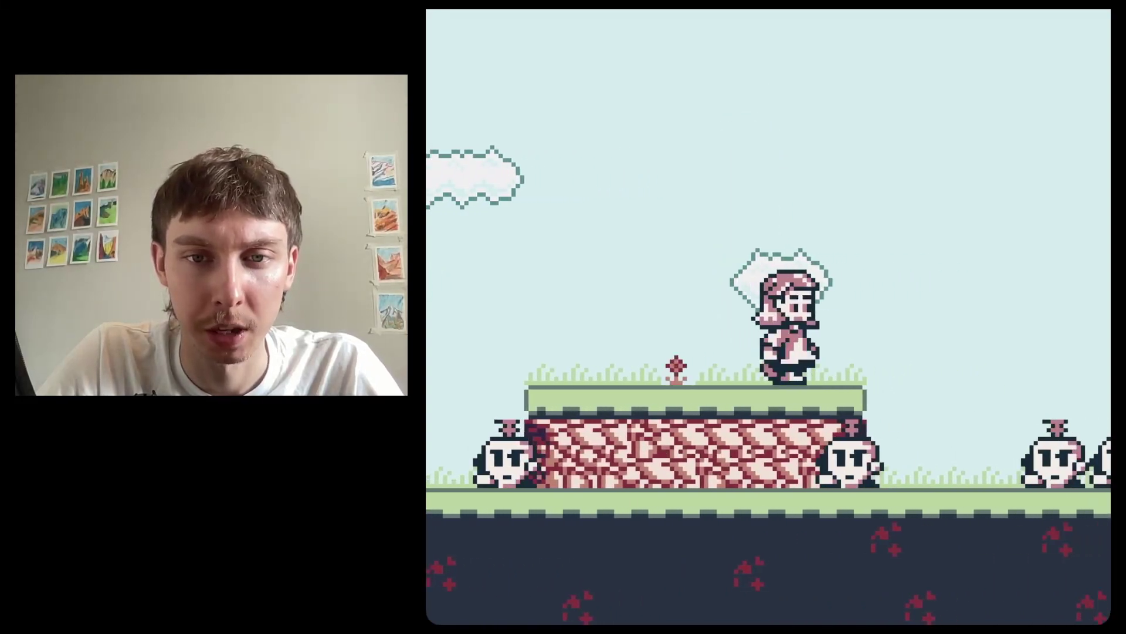
pyautogui.press('Left')
pyautogui.press('z')
pyautogui.press('Left')
pyautogui.press('Up')
pyautogui.press('Left')
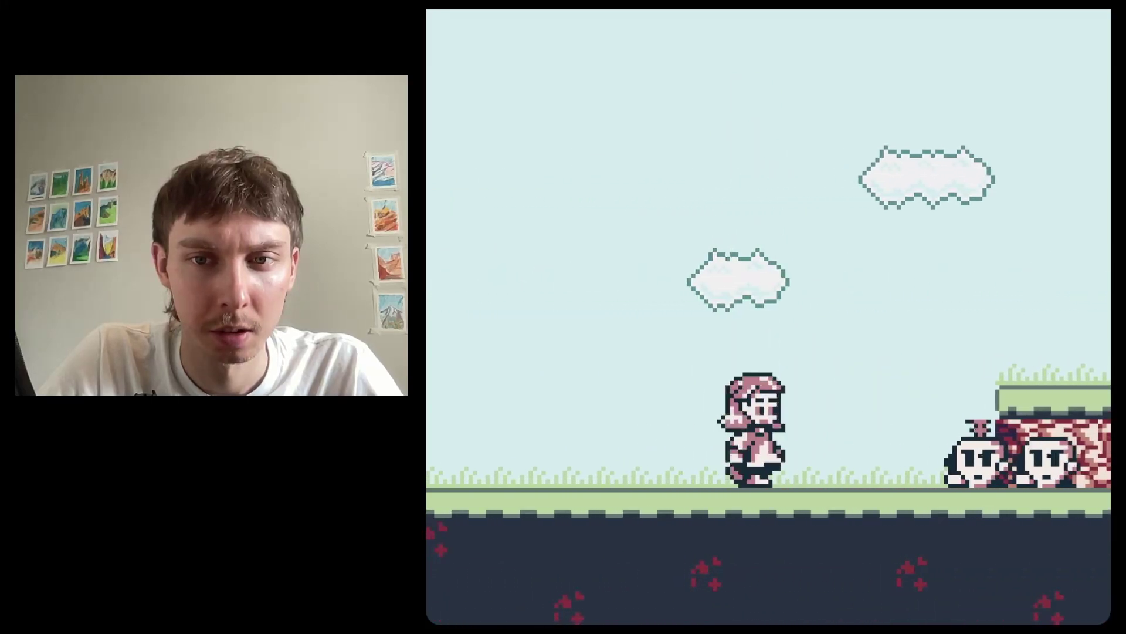
# Jump the character over the approaching turnips toward the pit to examine how they chase the player and emerge from the ground
pyautogui.press('Right')
pyautogui.press('Left')
pyautogui.press('Up')
pyautogui.press('Up')
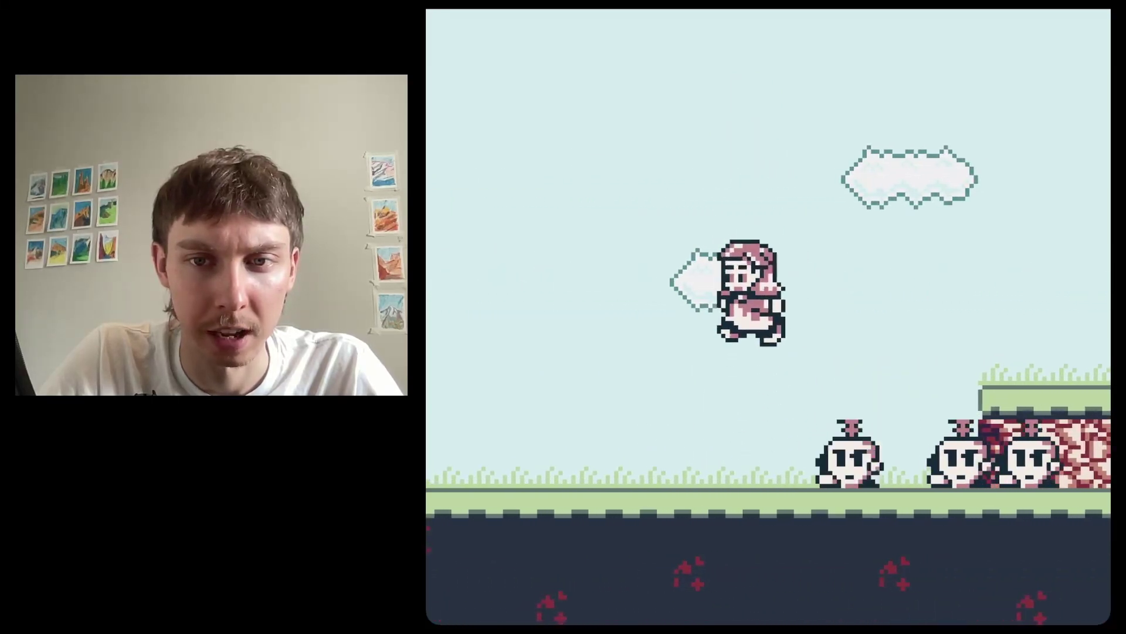
pyautogui.press('Left')
pyautogui.press('z')
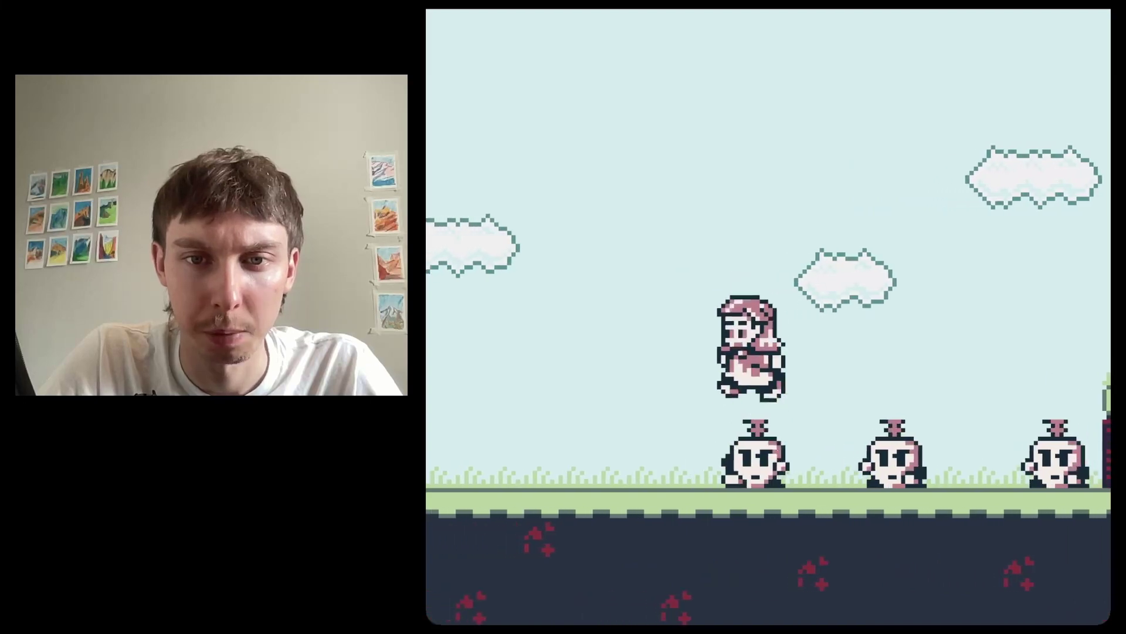
pyautogui.press('Up')
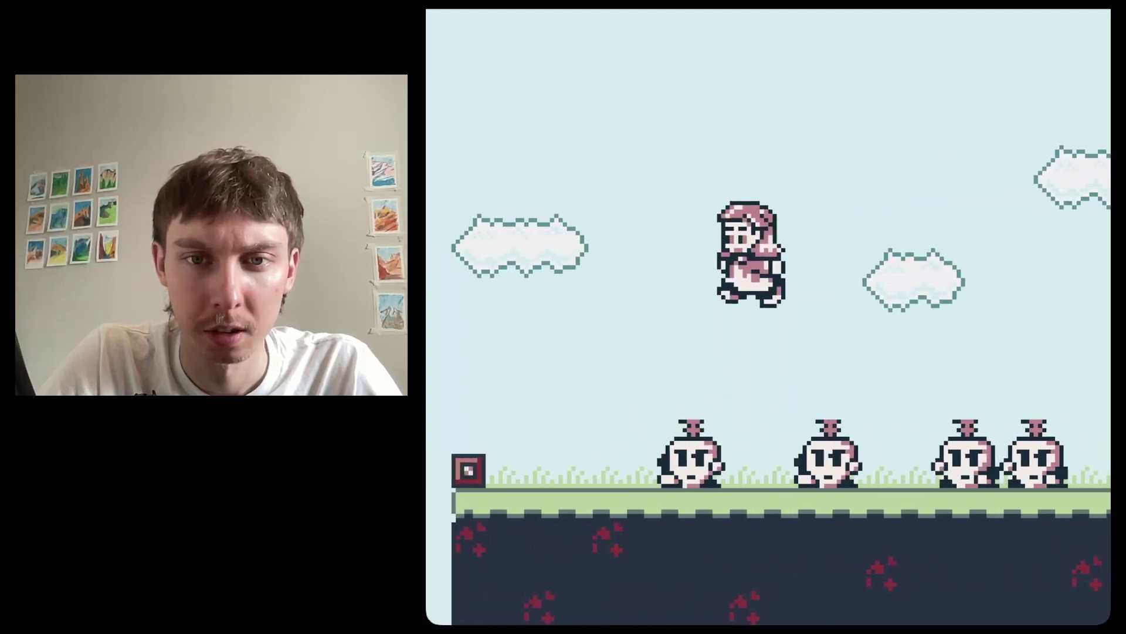
pyautogui.press('Left')
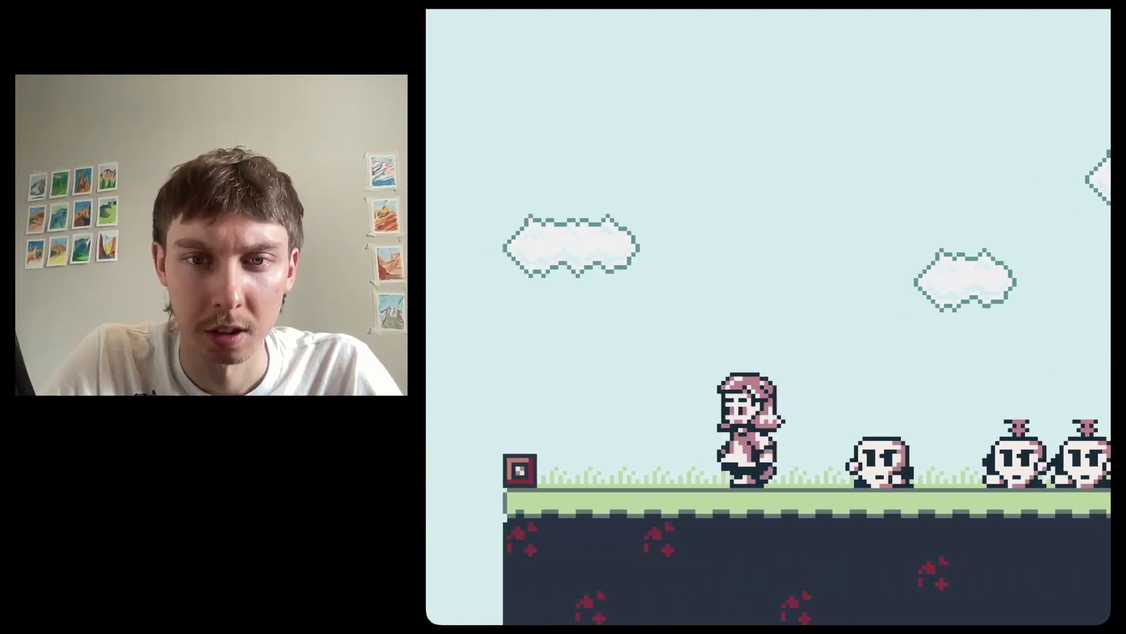
pyautogui.press('Up')
pyautogui.press('Left')
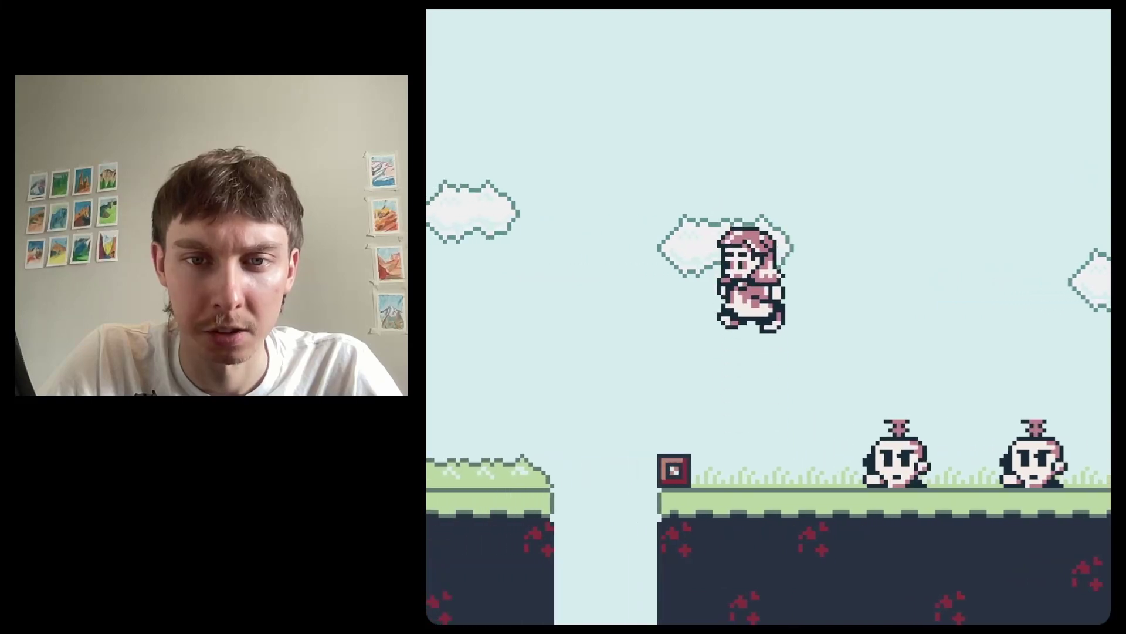
pyautogui.press('Up')
pyautogui.press('Left')
pyautogui.press('Up')
pyautogui.press('Left')
# Lead the character from the pit back over the turnips and platform to the far ground to check how the turnips change direction
pyautogui.press('Right')
pyautogui.press('Up')
pyautogui.press('Right')
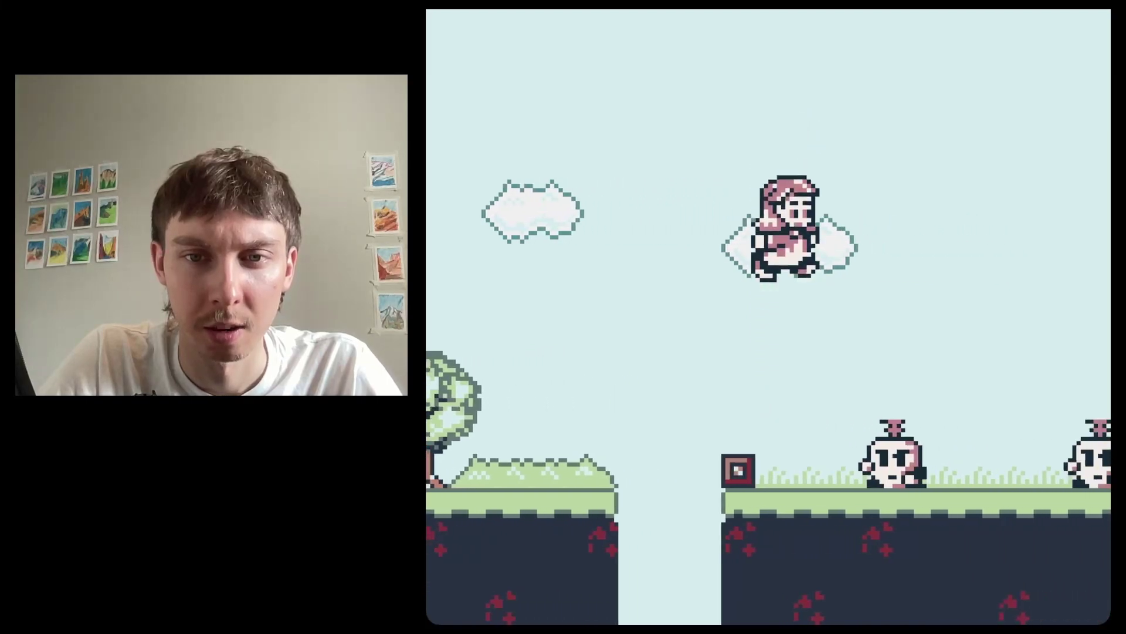
pyautogui.press('Up')
pyautogui.press('Right')
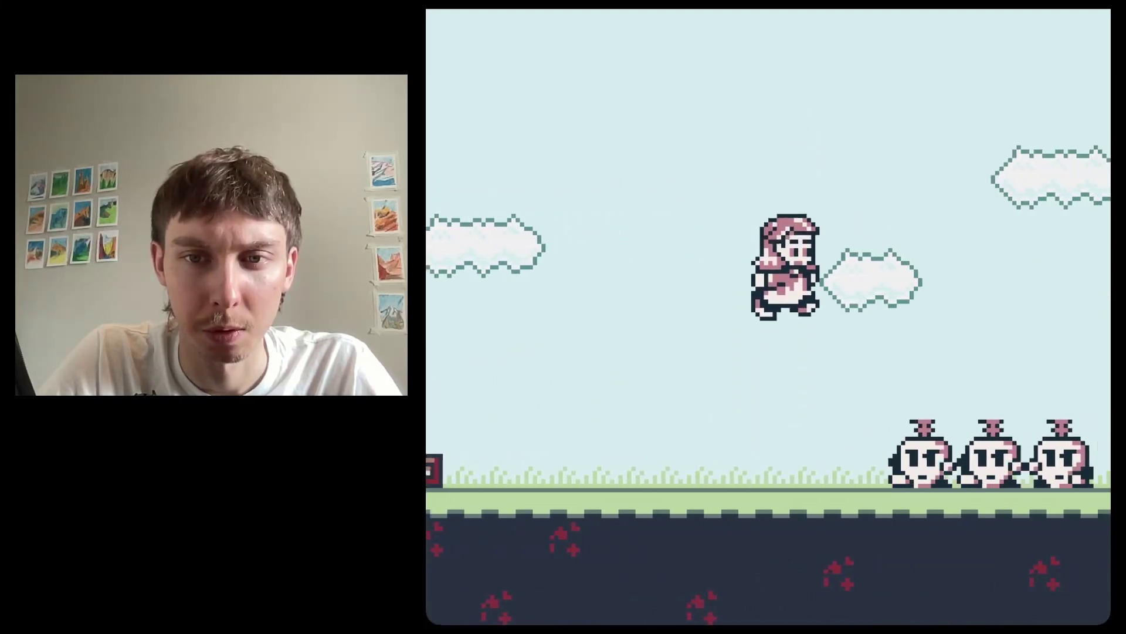
pyautogui.press('Right')
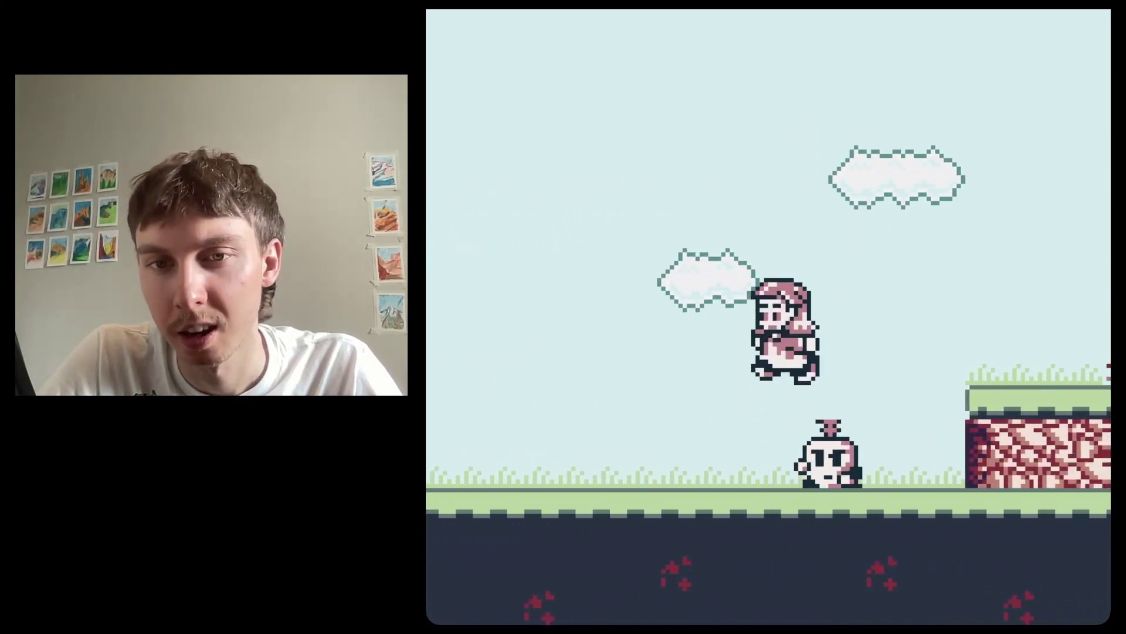
pyautogui.press('Up')
pyautogui.press('Right')
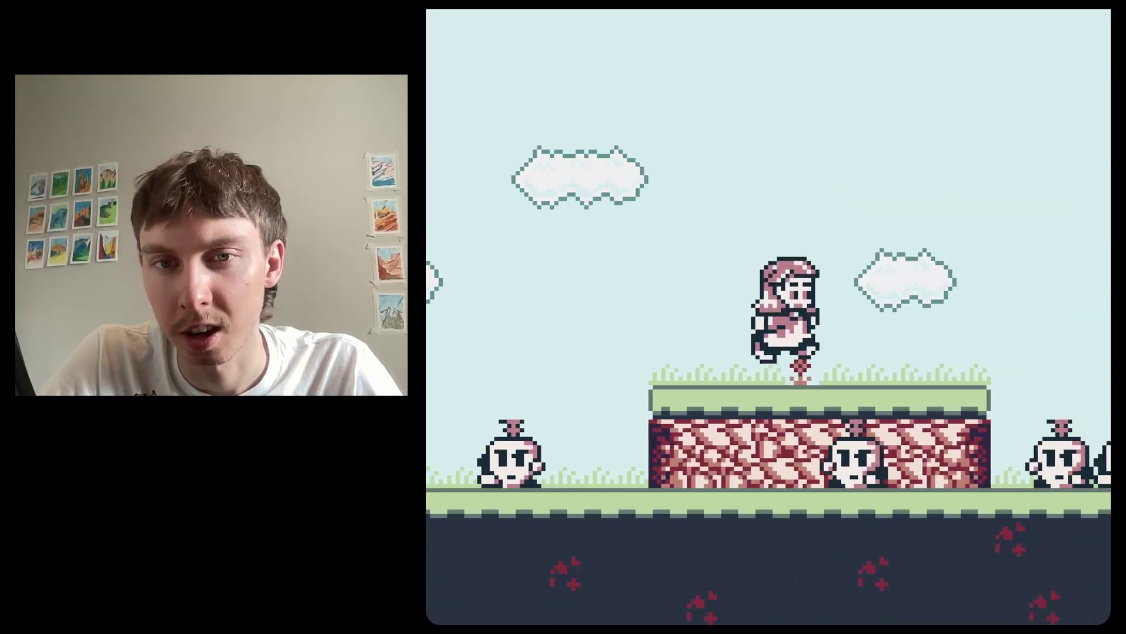
pyautogui.press('Up')
pyautogui.press('Right')
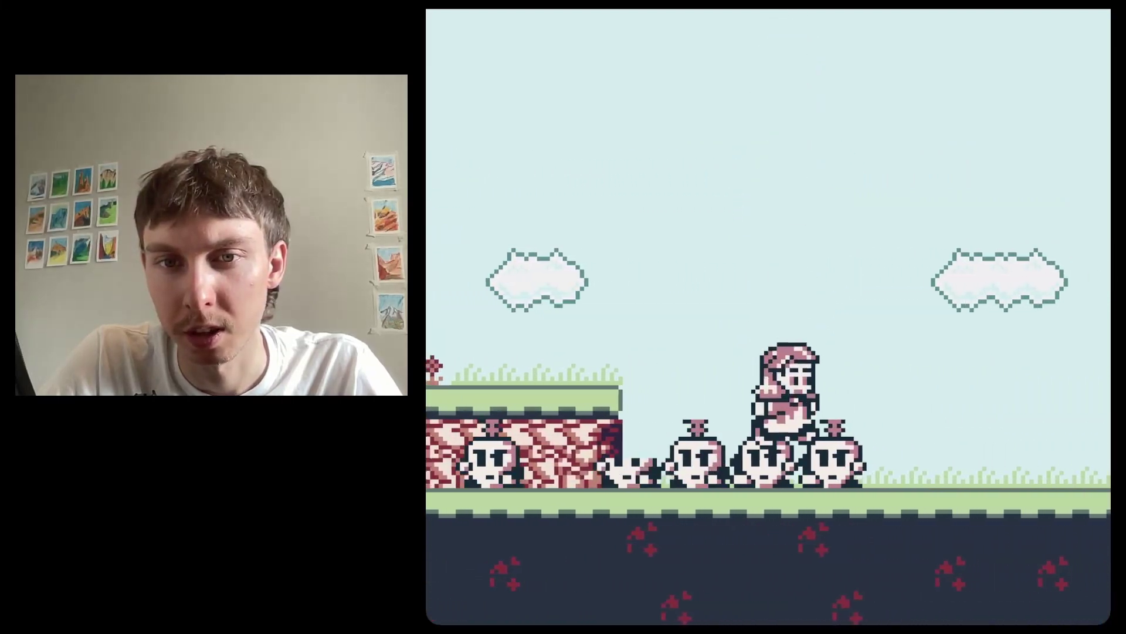
pyautogui.press('Up')
pyautogui.press('Left')
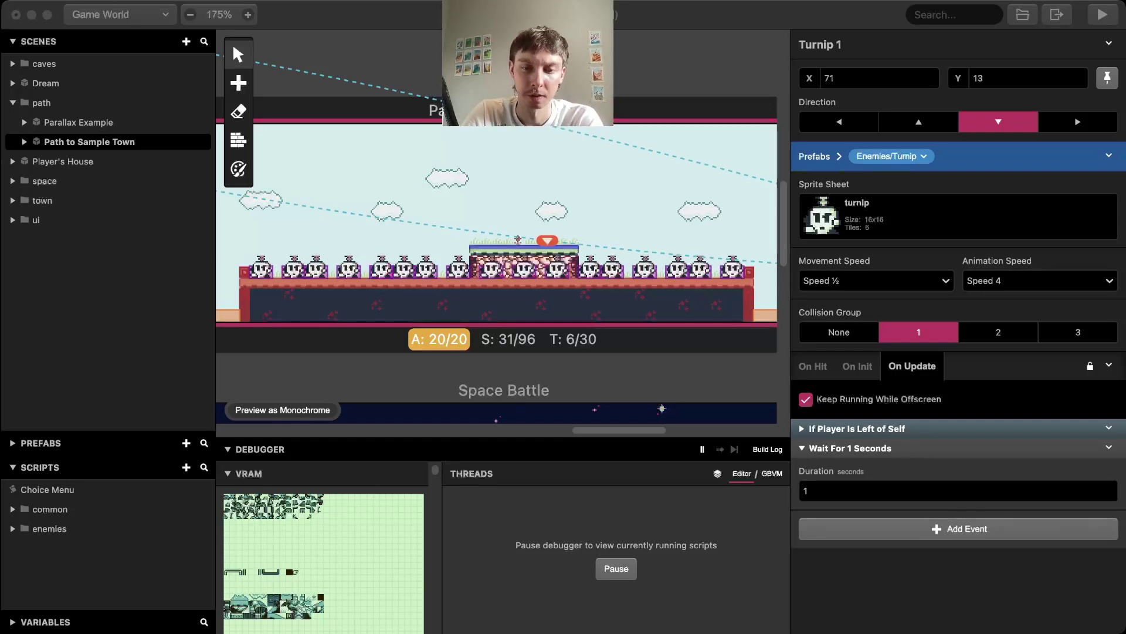
# Return to the scene editor and delete five turnips from the ground between the pit and the platform
pyautogui.click(298, 271)
pyautogui.press('Delete')
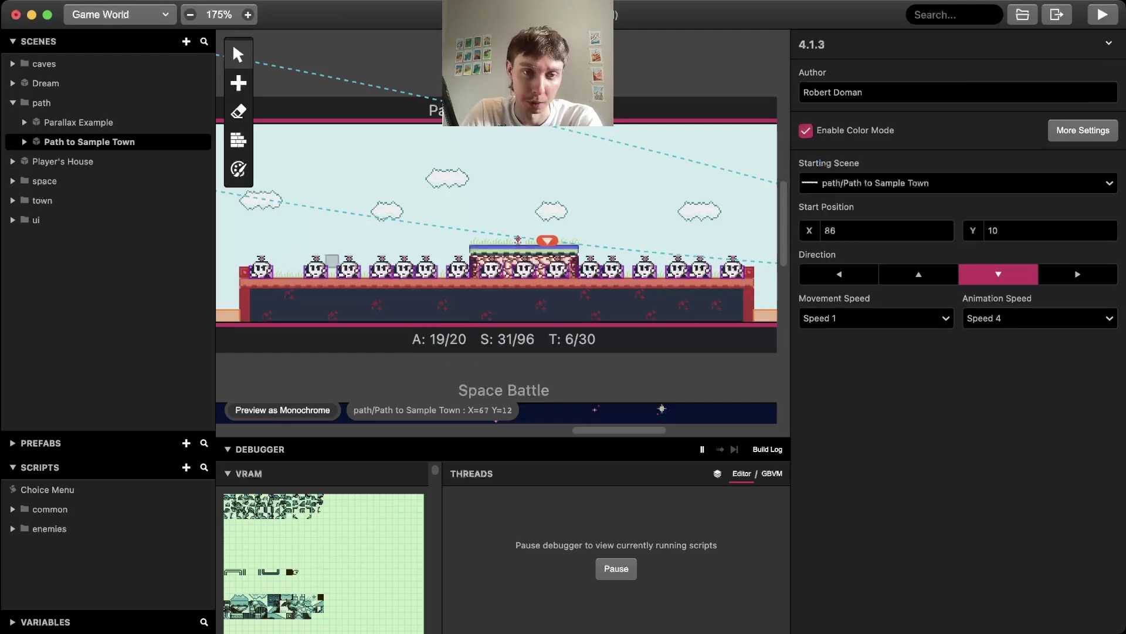
pyautogui.click(343, 271)
pyautogui.press('Delete')
pyautogui.click(376, 271)
pyautogui.press('Delete')
pyautogui.click(421, 271)
pyautogui.press('Delete')
# Delete the three turnips in front of the platform and five on the ground to its right, keeping the rightmost one
pyautogui.click(555, 268)
pyautogui.press('Delete')
pyautogui.click(612, 268)
pyautogui.press('Delete')
pyautogui.click(612, 269)
pyautogui.press('Delete')
pyautogui.click(678, 268)
pyautogui.press('Delete')
pyautogui.click(698, 269)
pyautogui.press('Delete')
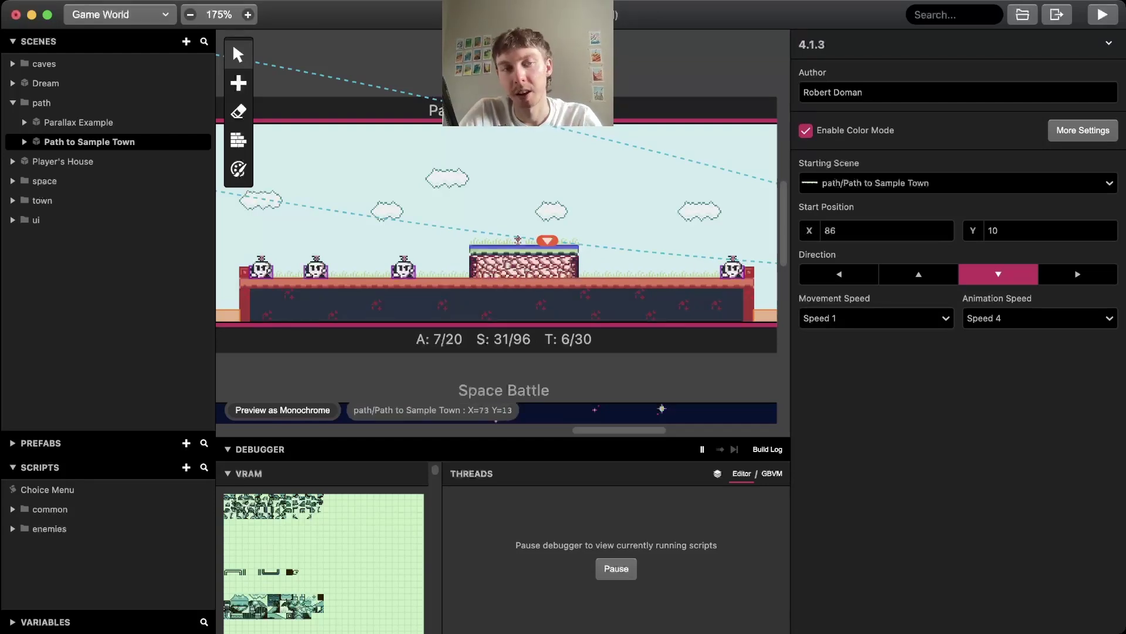
# Gather the four remaining turnips on the ground left of the platform, the leftmost at X 65, Y 13, and run the game
pyautogui.click(400, 271)
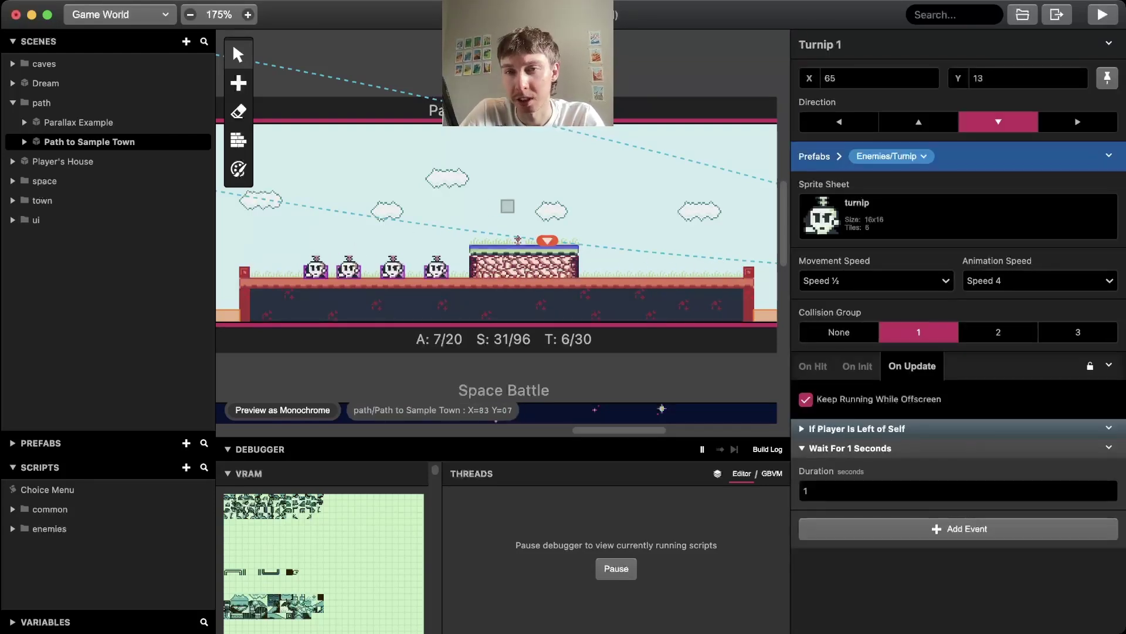
pyautogui.click(1102, 15)
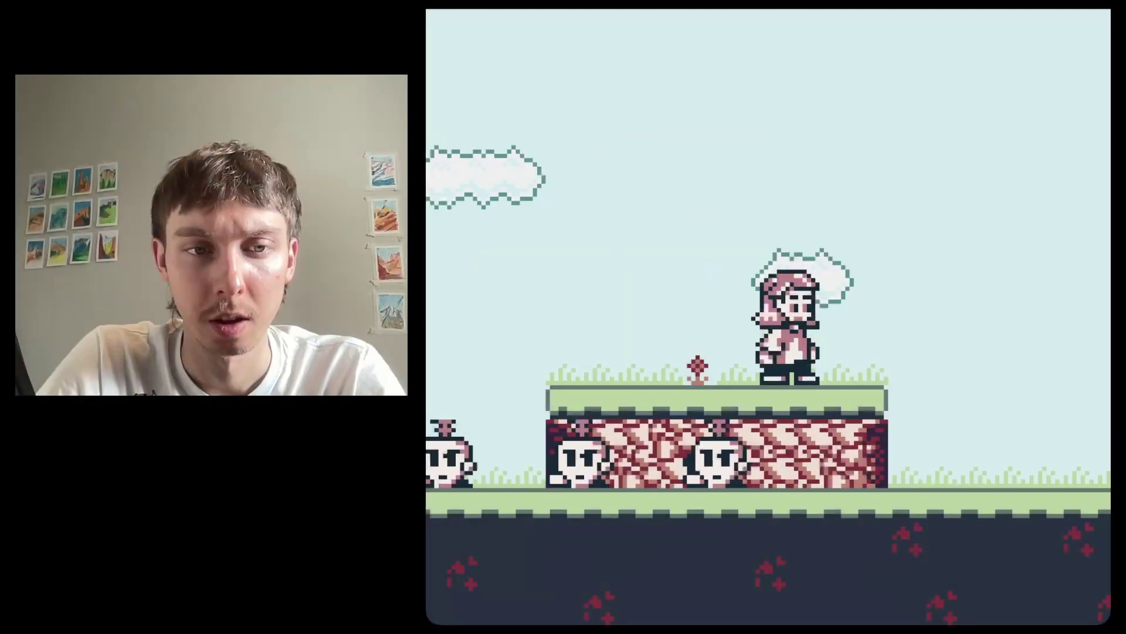
# Playtest the reduced scene by jumping the character off the platform to the right and back, watching the four turnips' pursuit
pyautogui.press('z')
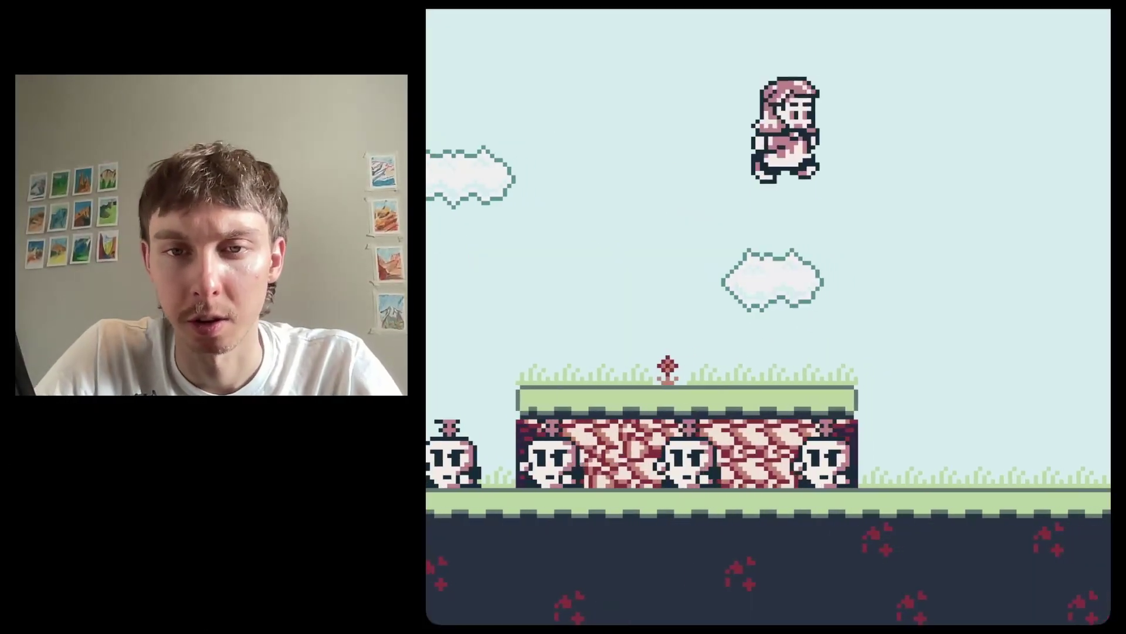
pyautogui.press('Right')
pyautogui.press('Left')
pyautogui.press('z')
pyautogui.press('z')
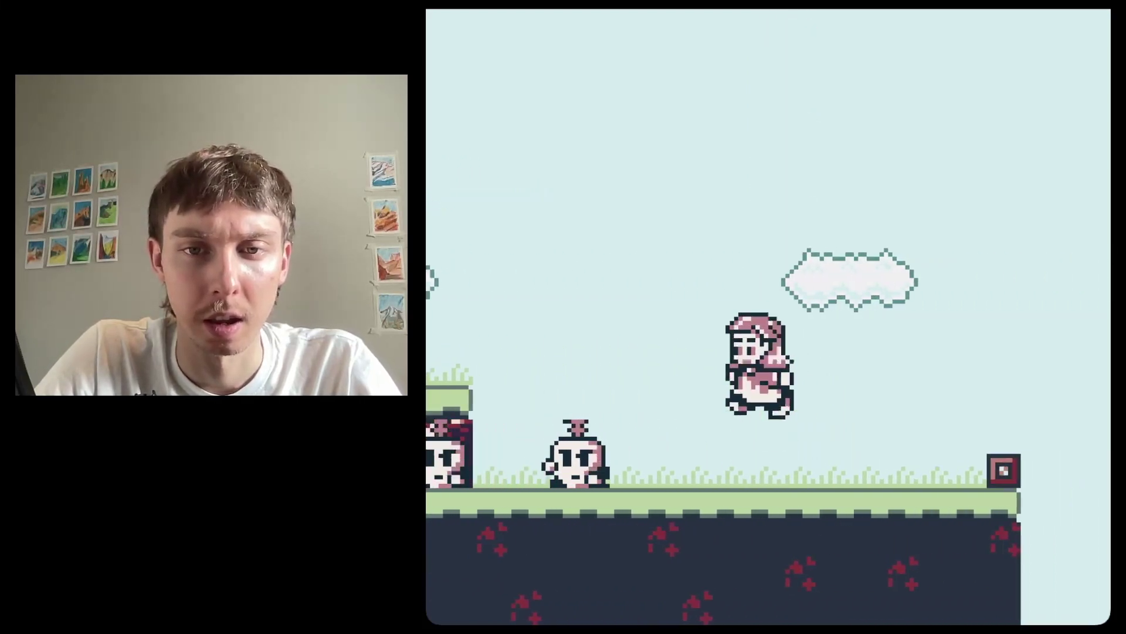
pyautogui.press('Right')
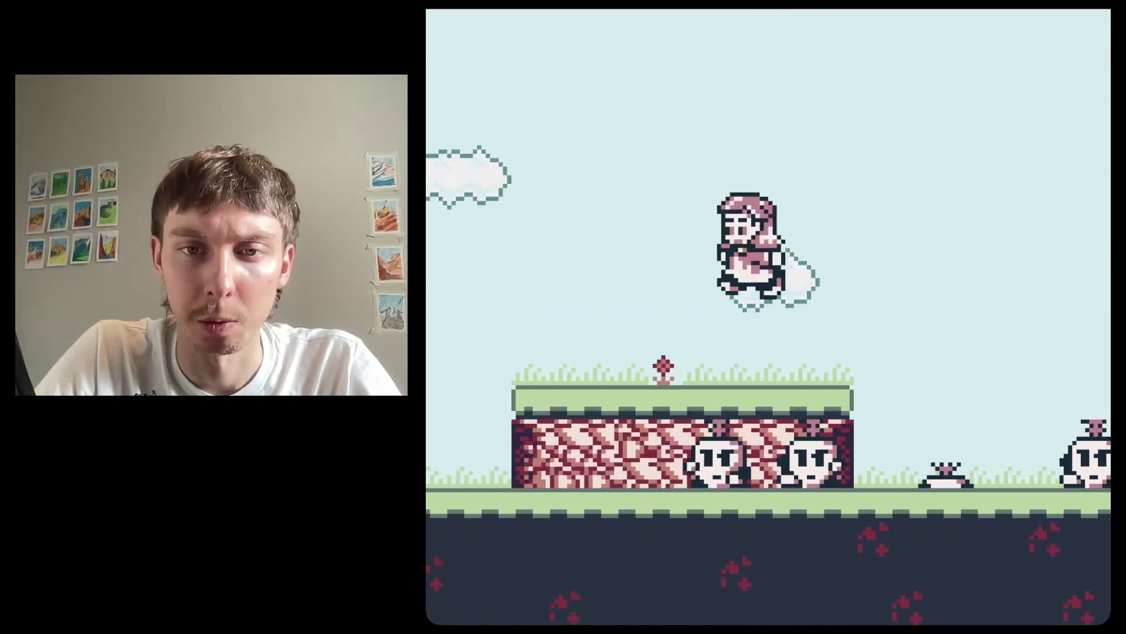
pyautogui.press('z')
pyautogui.press('Right')
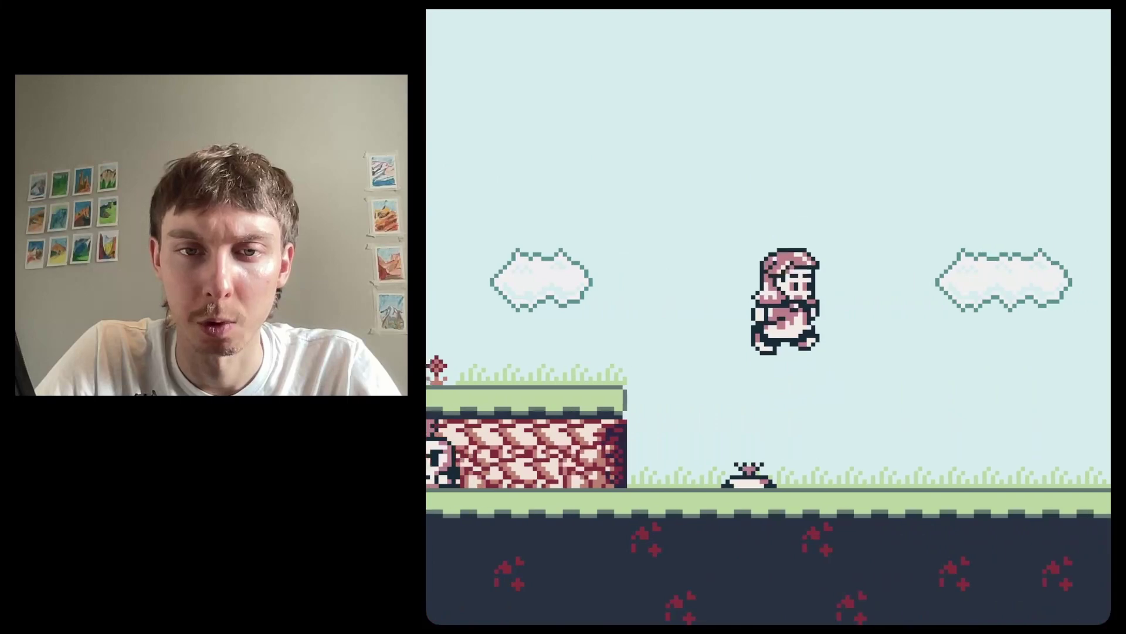
# Jump the character back and forth over the turnips beside the platform's right edge to check how quickly they react
pyautogui.press('z')
pyautogui.press('Left')
pyautogui.press('z')
pyautogui.press('Right')
pyautogui.press('z')
pyautogui.press('Left')
pyautogui.press('z')
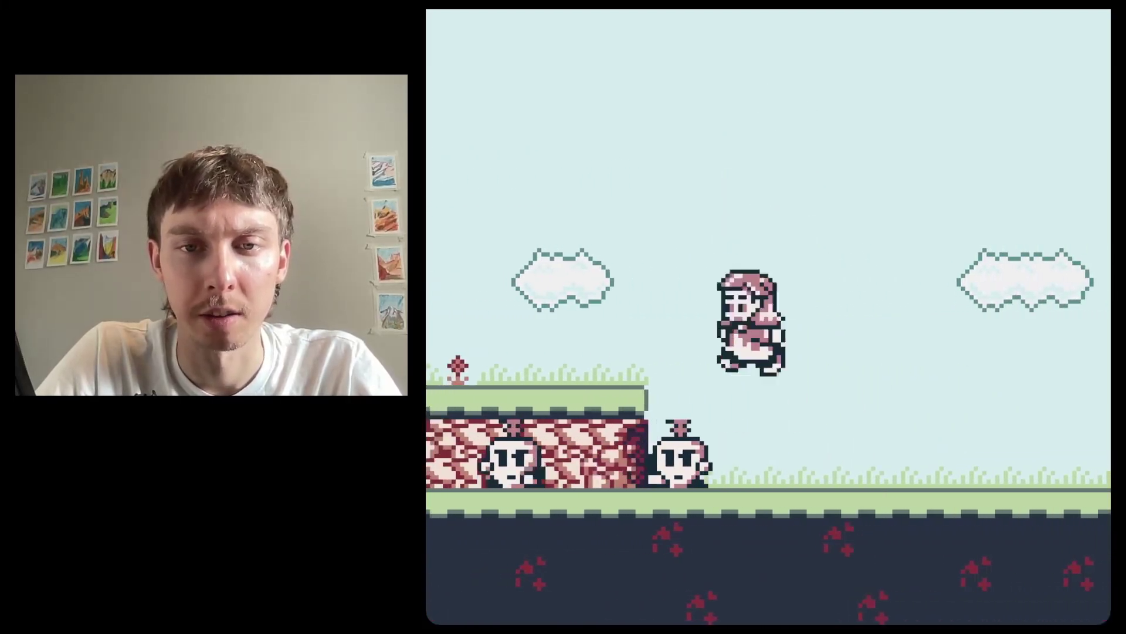
pyautogui.press('Right')
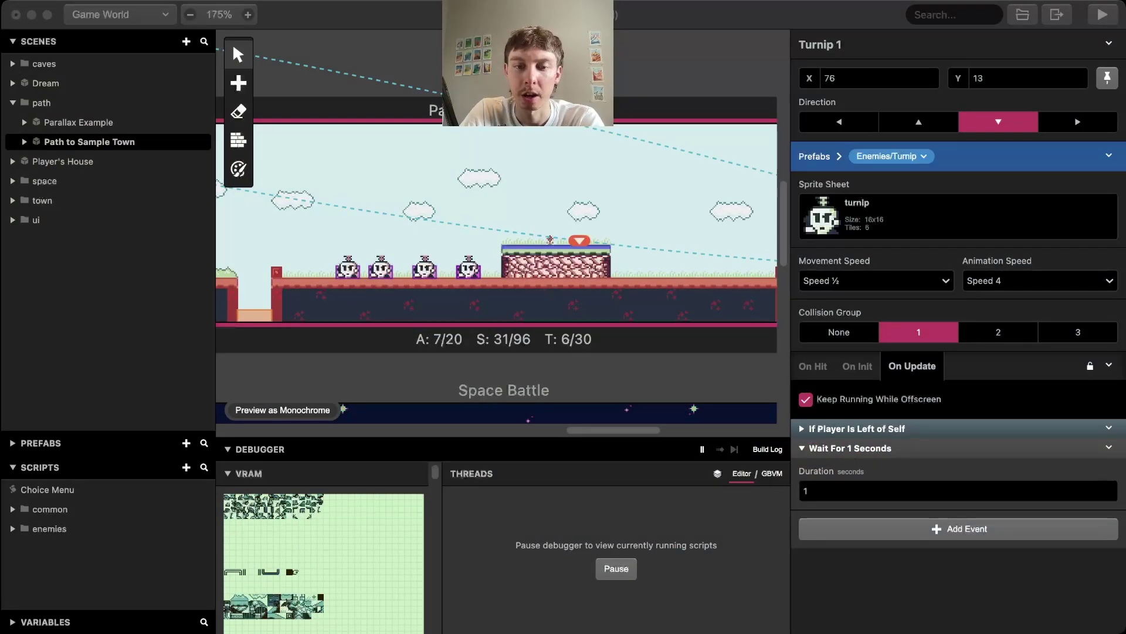
# Return to the scene editor and disable Keep Running While Offscreen in the On Update script of the turnip at X 76, Y 13
pyautogui.click(540, 265)
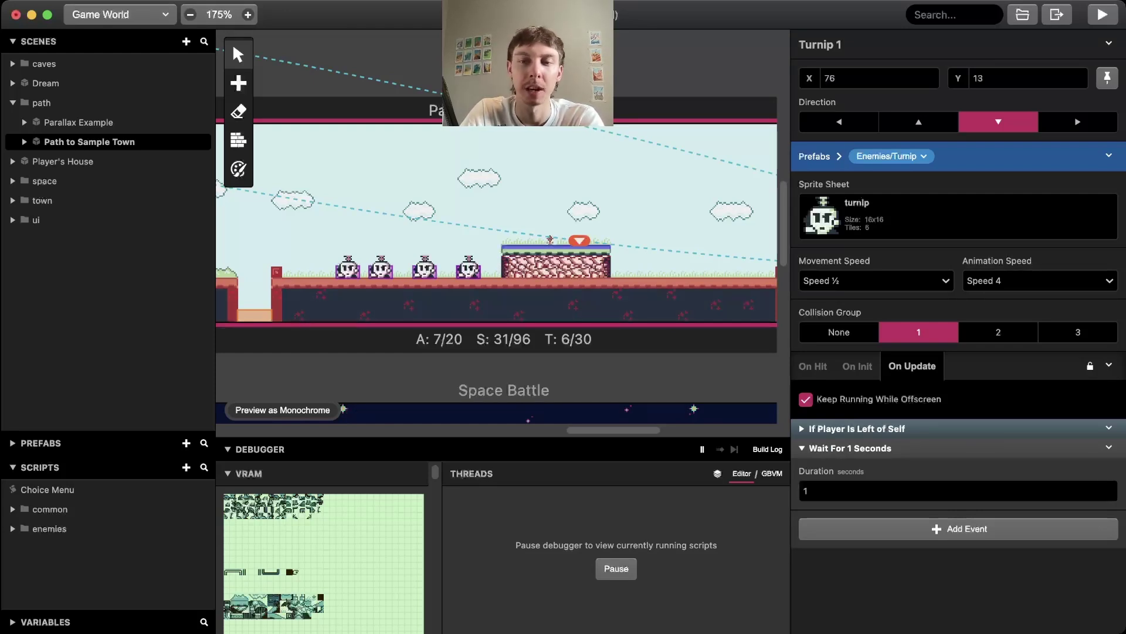
pyautogui.click(806, 399)
pyautogui.click(428, 267)
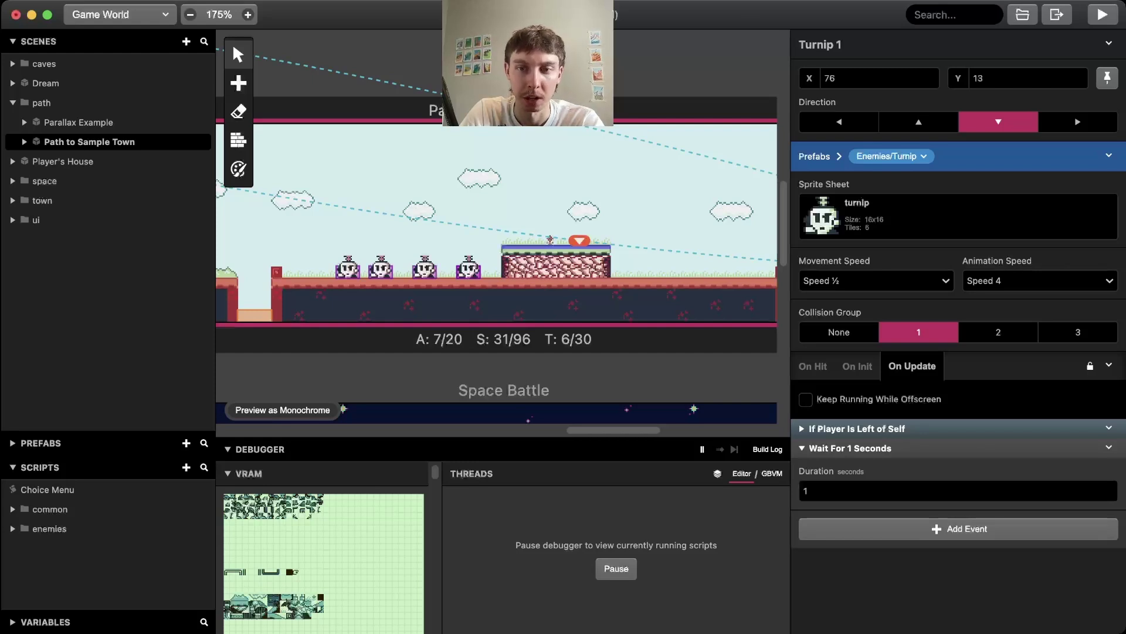
pyautogui.scroll(1, 660, 299)
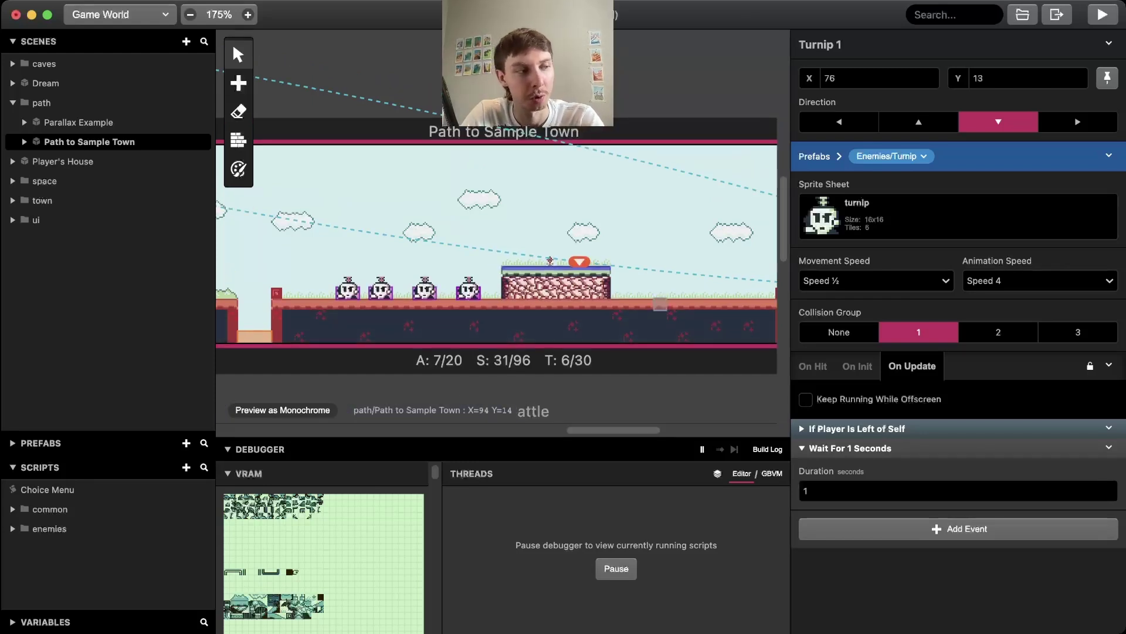